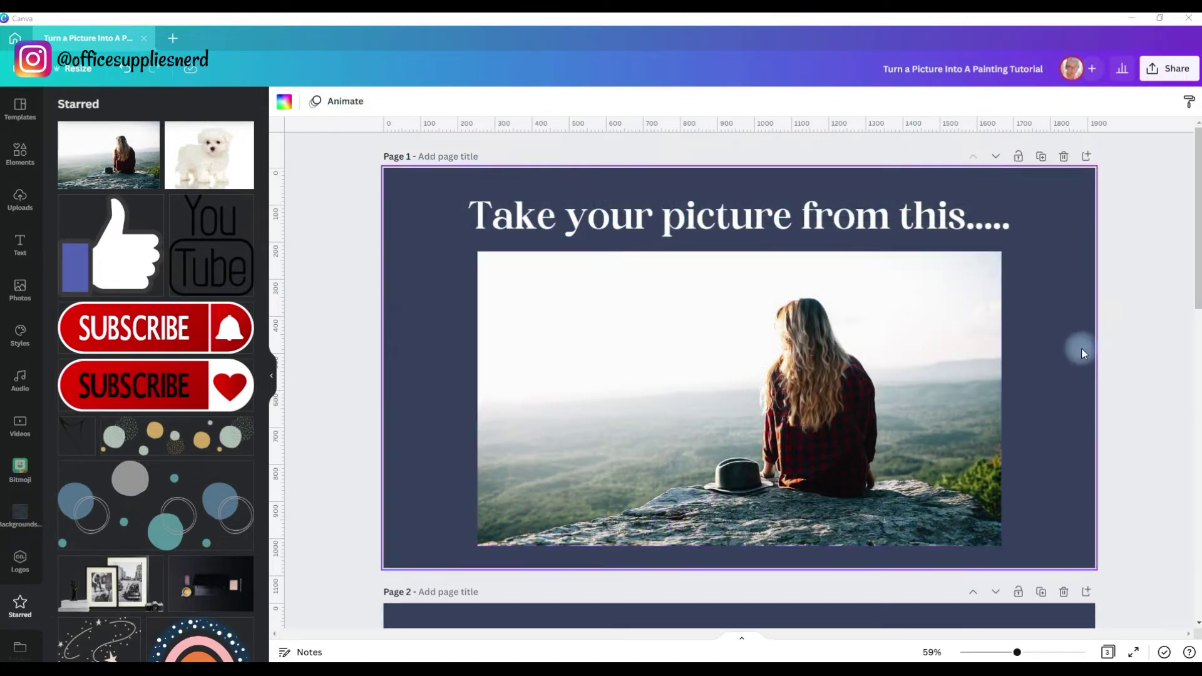
# Step: Add the starred photo of the woman on the rock to page 3 and set it as the page background
pyautogui.scroll(-7, 1048, 324)
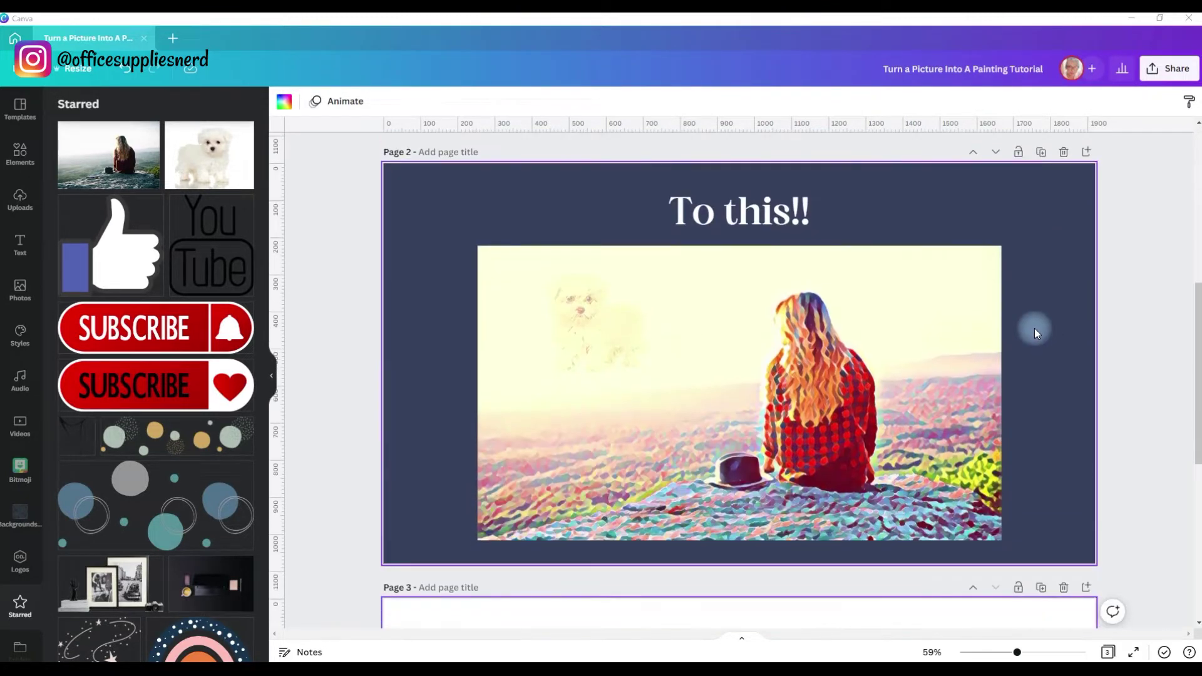
pyautogui.scroll(-7, 1033, 328)
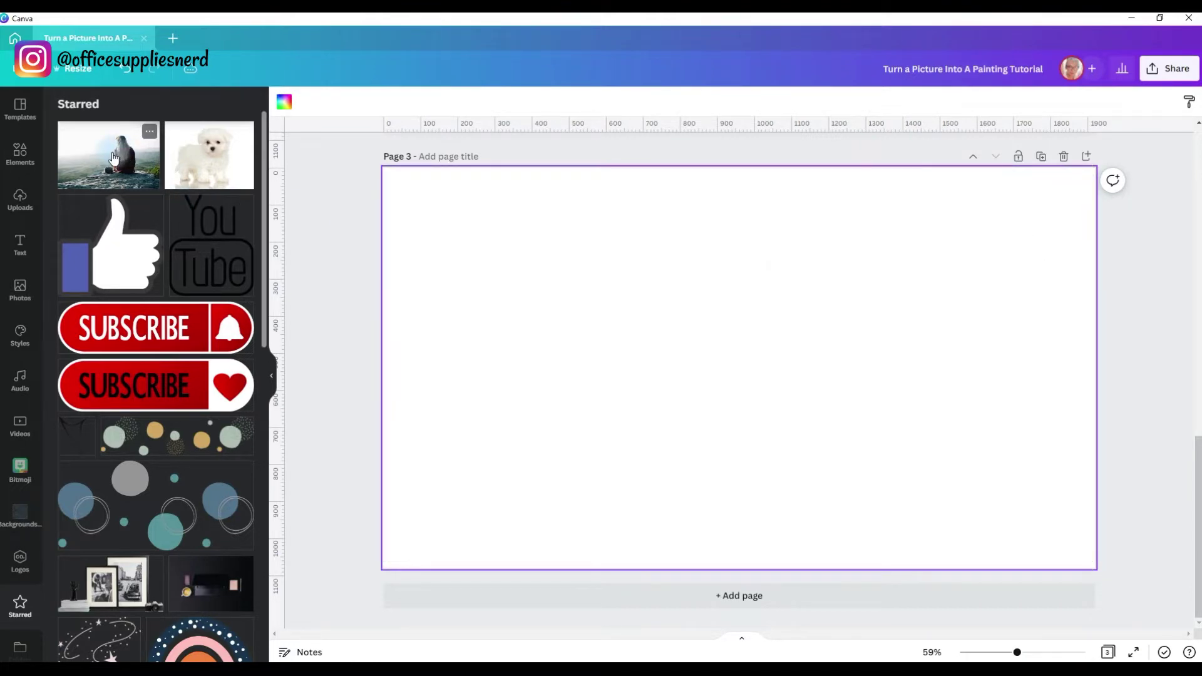
pyautogui.click(113, 158)
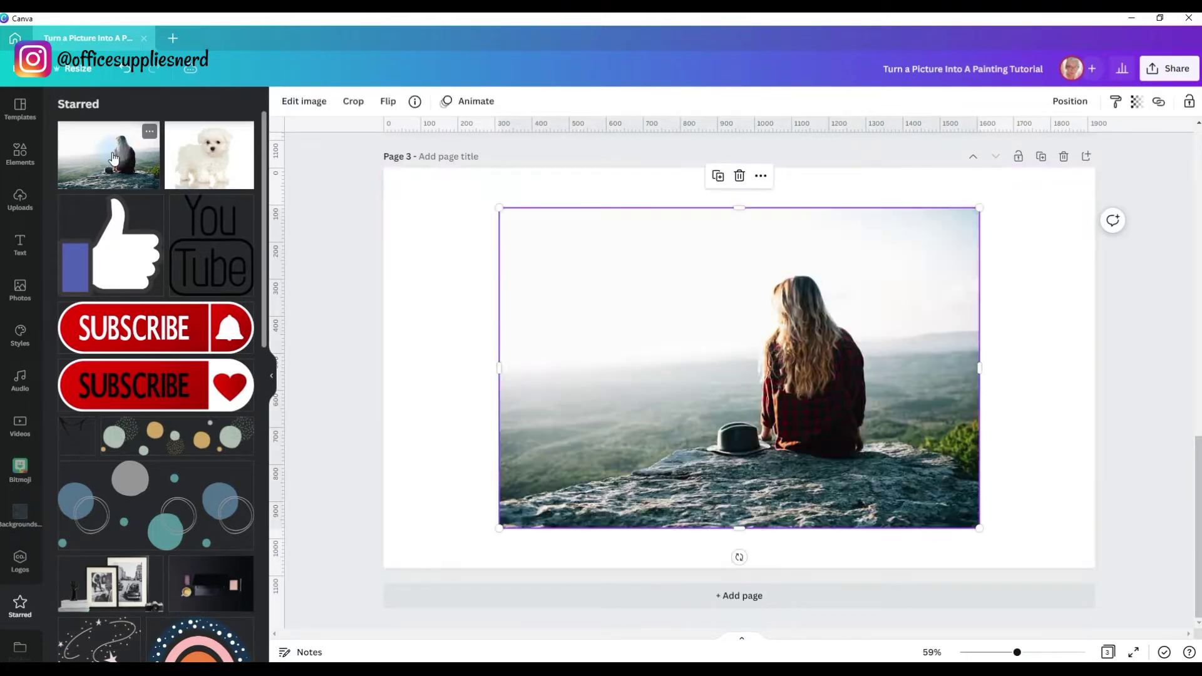
pyautogui.rightClick(766, 389)
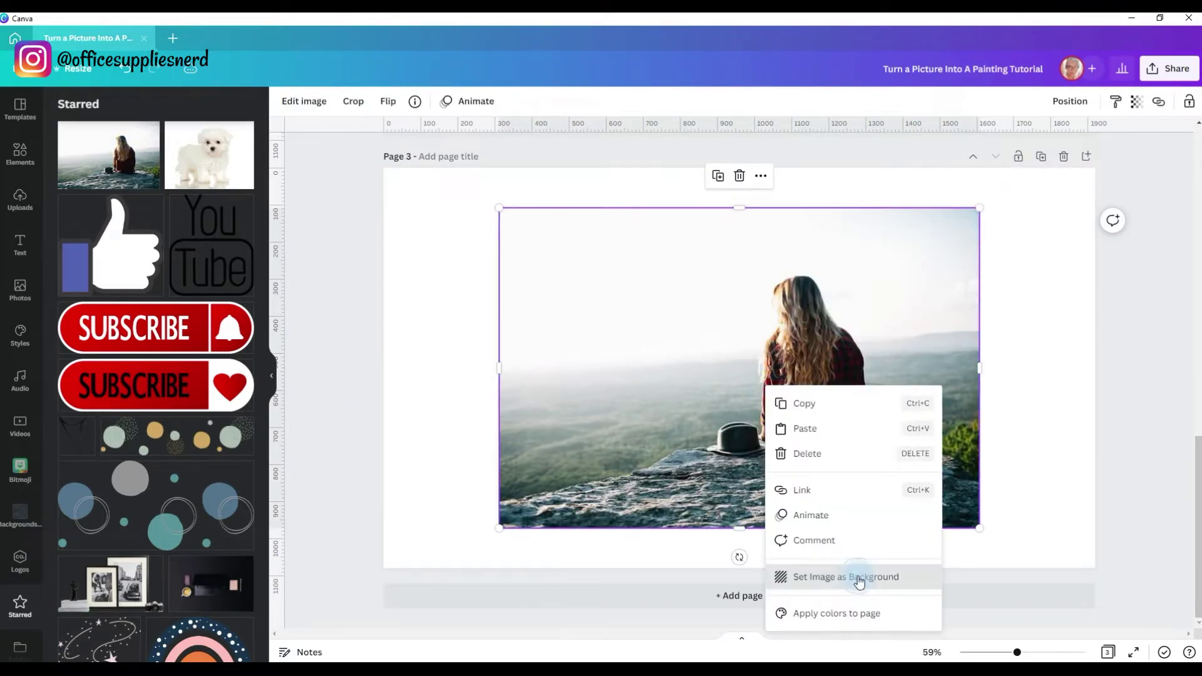
pyautogui.click(859, 579)
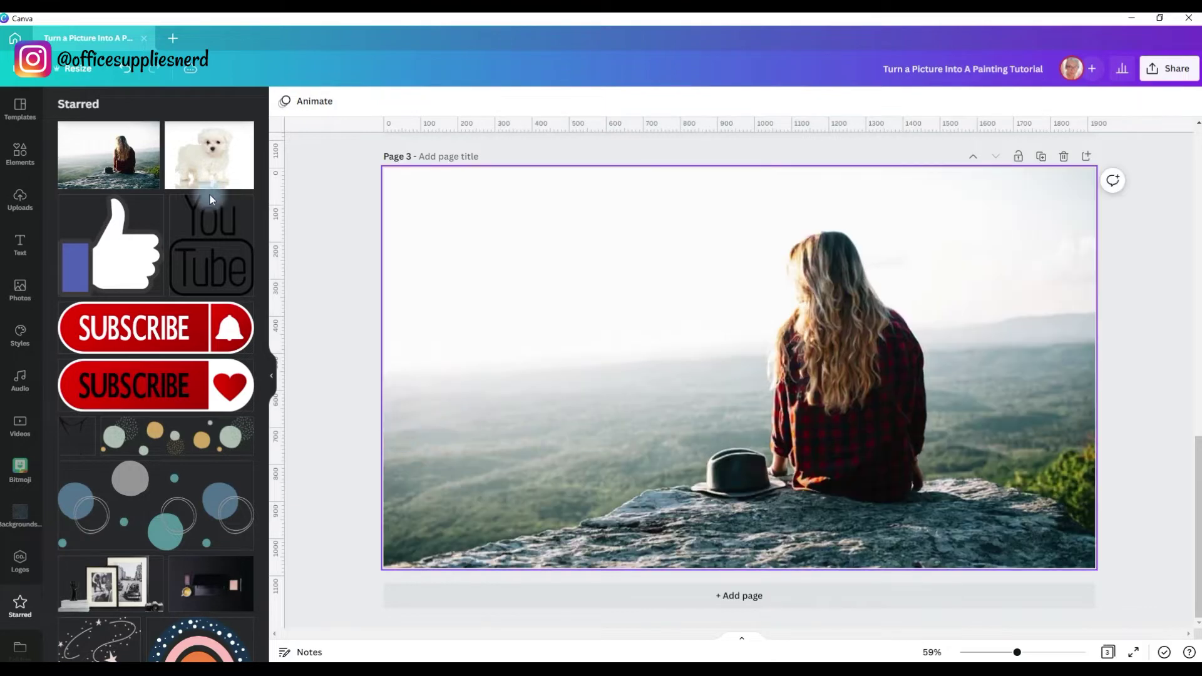
pyautogui.click(271, 375)
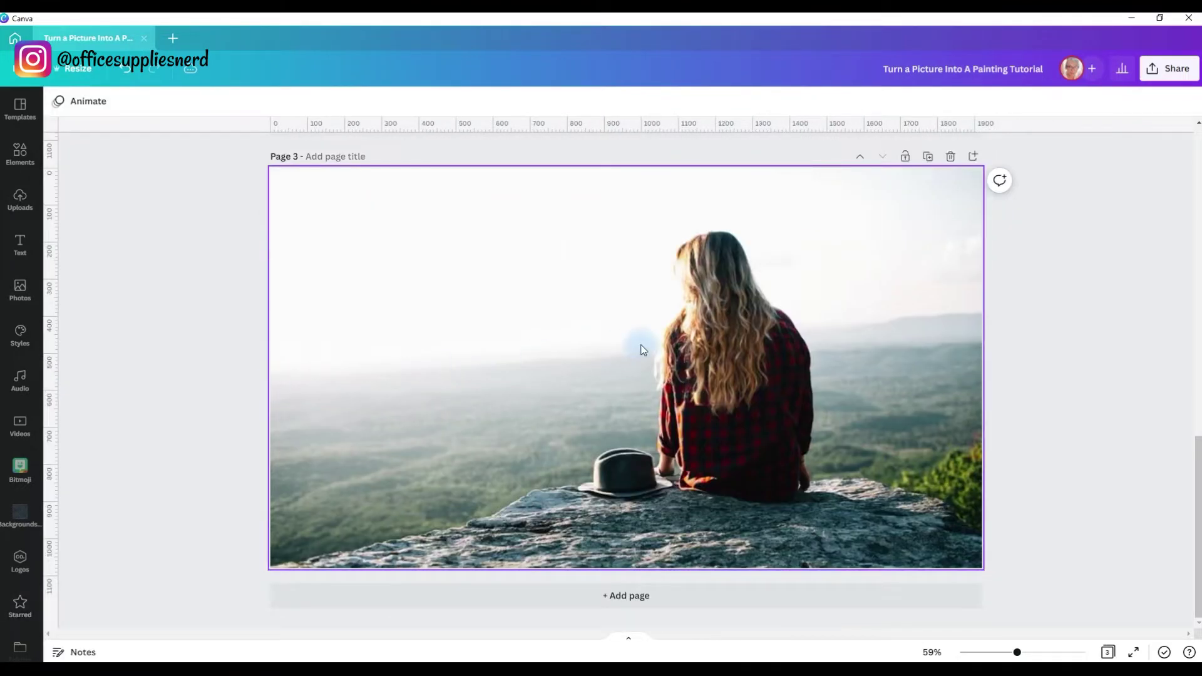
pyautogui.click(627, 334)
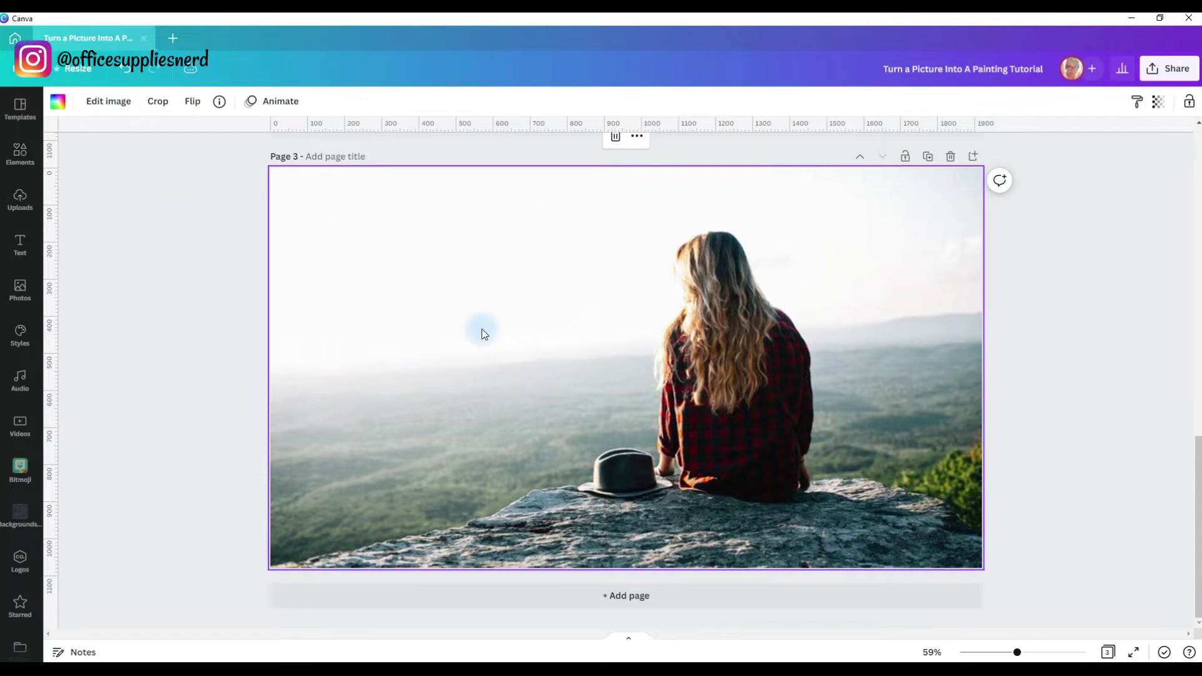
# Step: Add the starred white puppy picture to page 3 and place it near the page centre
pyautogui.click(20, 605)
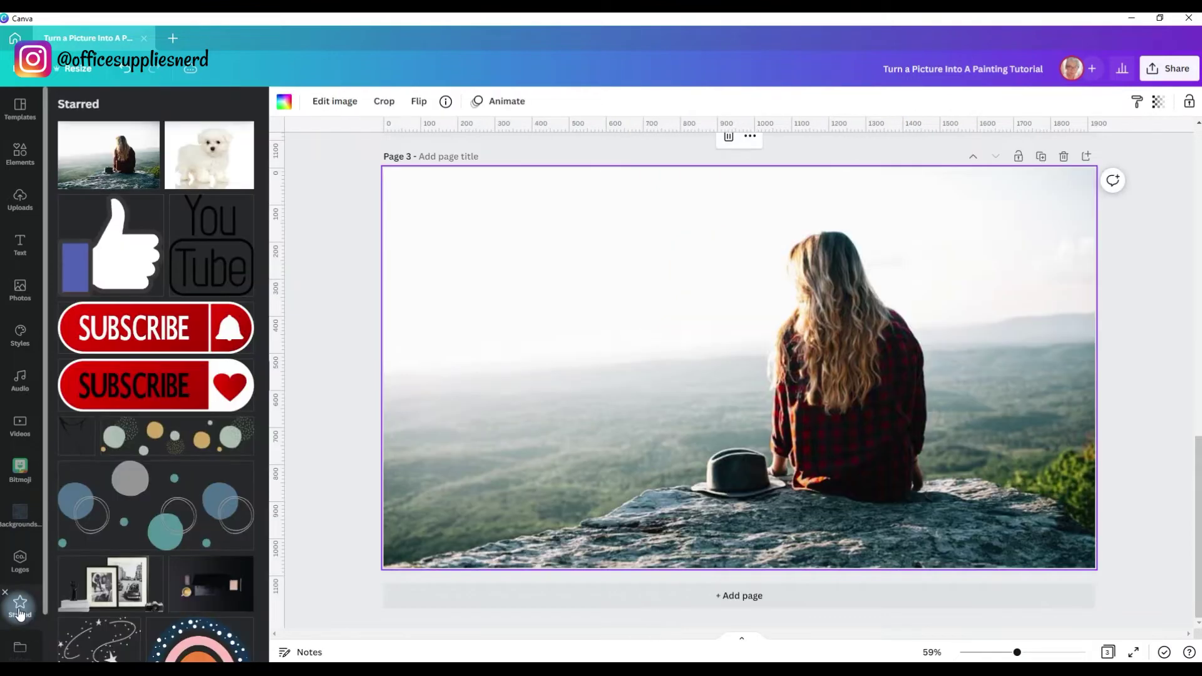
pyautogui.click(175, 179)
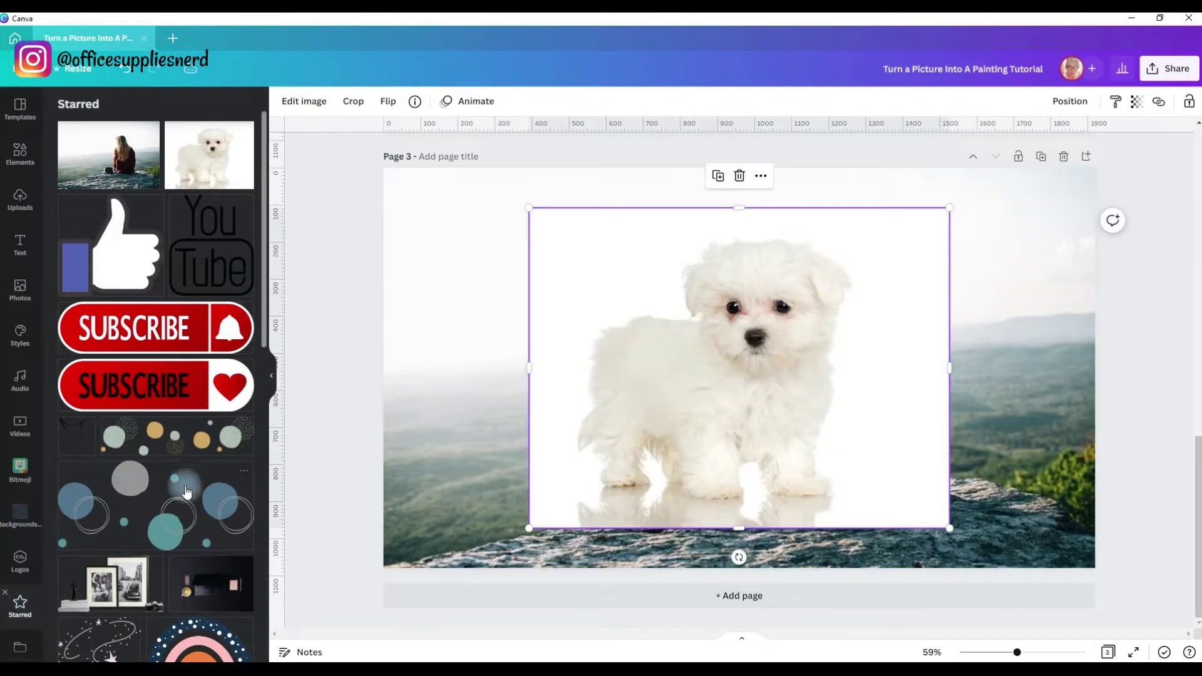
pyautogui.click(271, 376)
pyautogui.moveTo(686, 354); pyautogui.dragTo(718, 344)
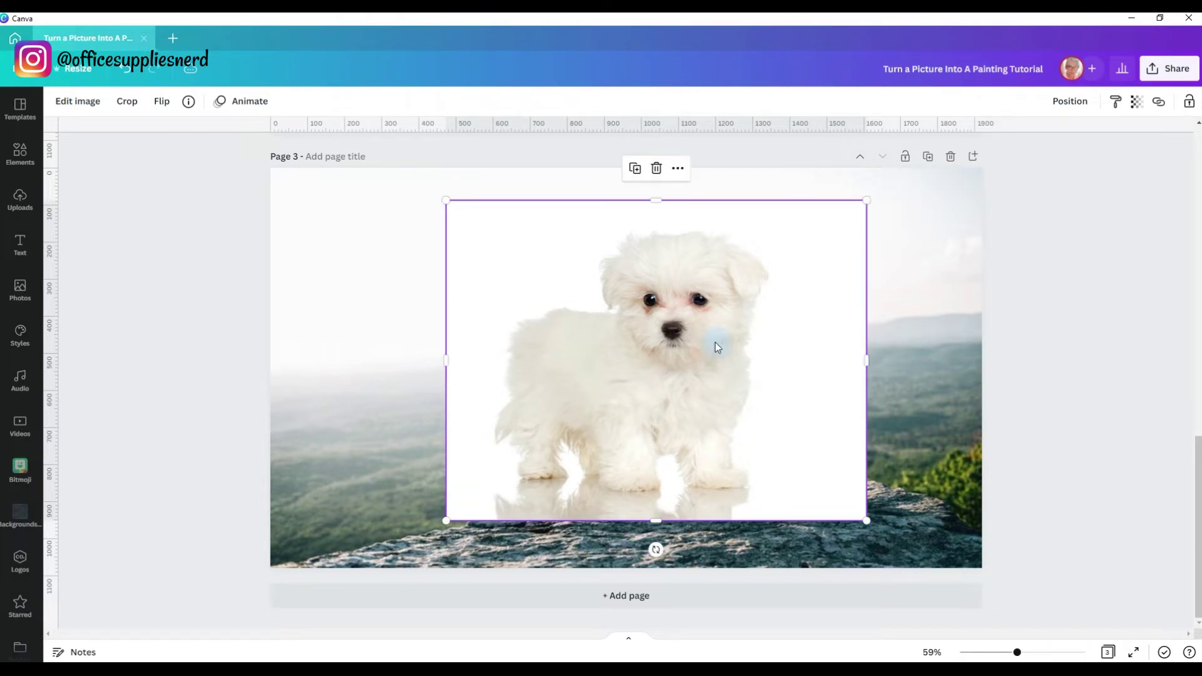
# Step: Remove the white background from the puppy picture with the background remover
pyautogui.click(352, 348)
pyautogui.click(627, 392)
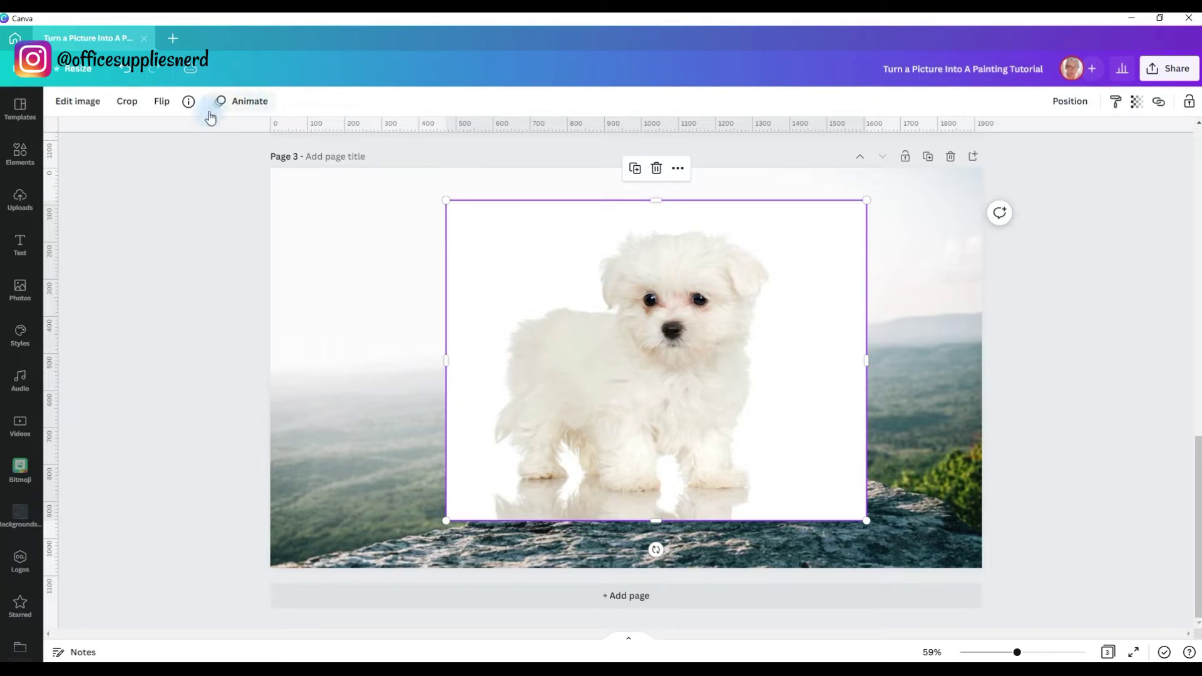
pyautogui.click(80, 102)
pyautogui.click(113, 291)
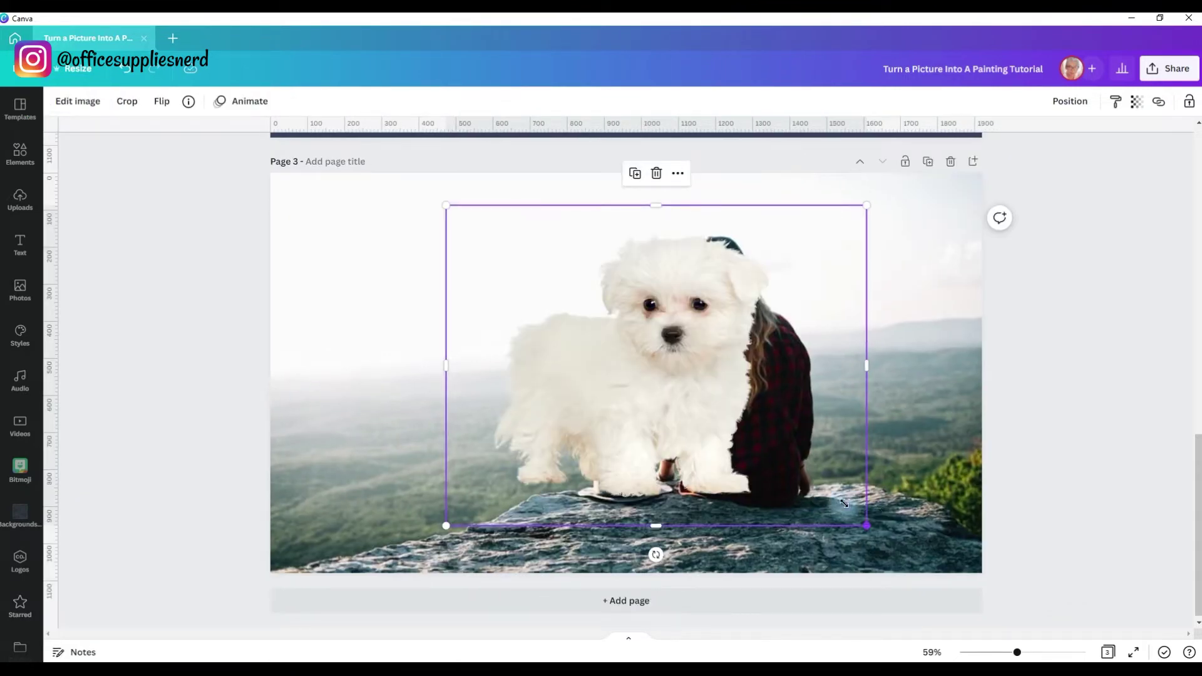
# Step: Shrink the puppy to about 580 px wide in the sky at the page's upper left and flip it horizontally
pyautogui.moveTo(844, 504); pyautogui.dragTo(480, 296)
pyautogui.click(161, 100)
pyautogui.click(178, 138)
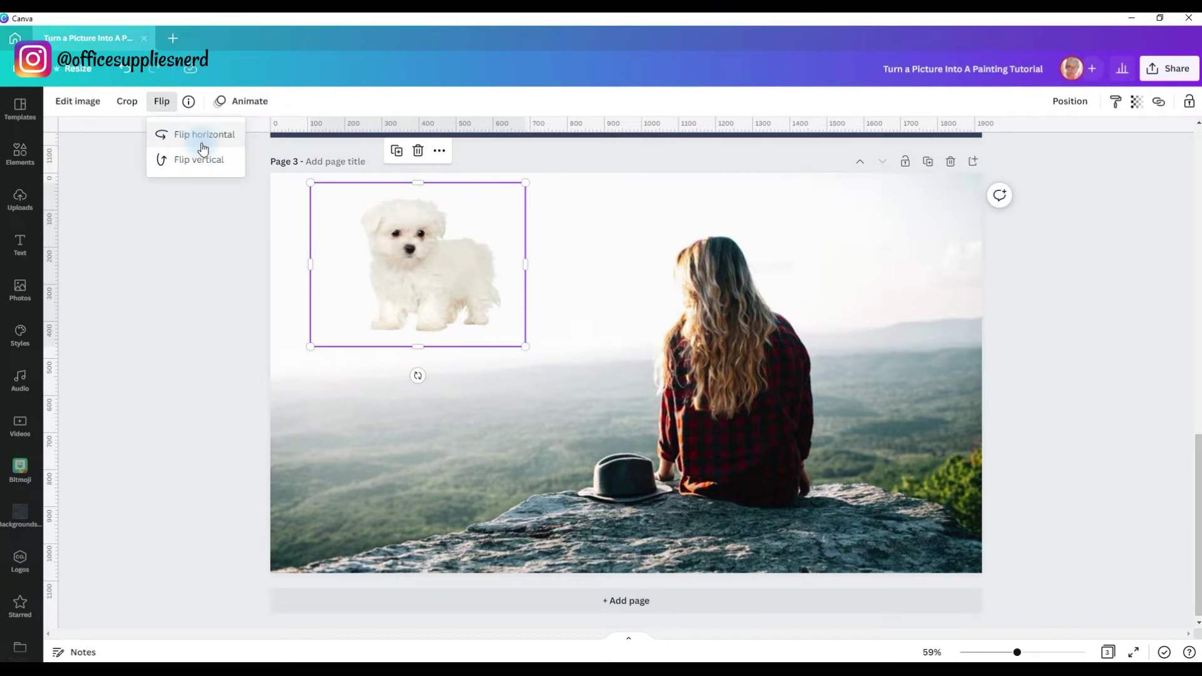
pyautogui.click(339, 441)
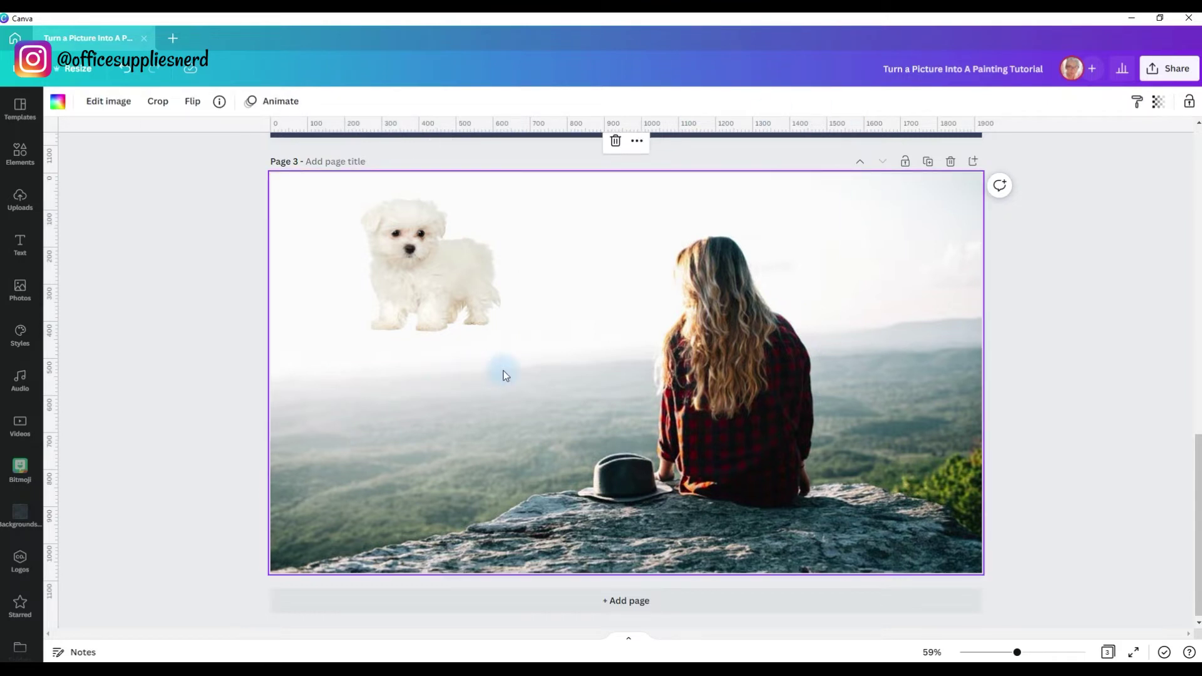
# Step: Examine the image editing effects and the list of additional apps, and try an app search
pyautogui.click(103, 101)
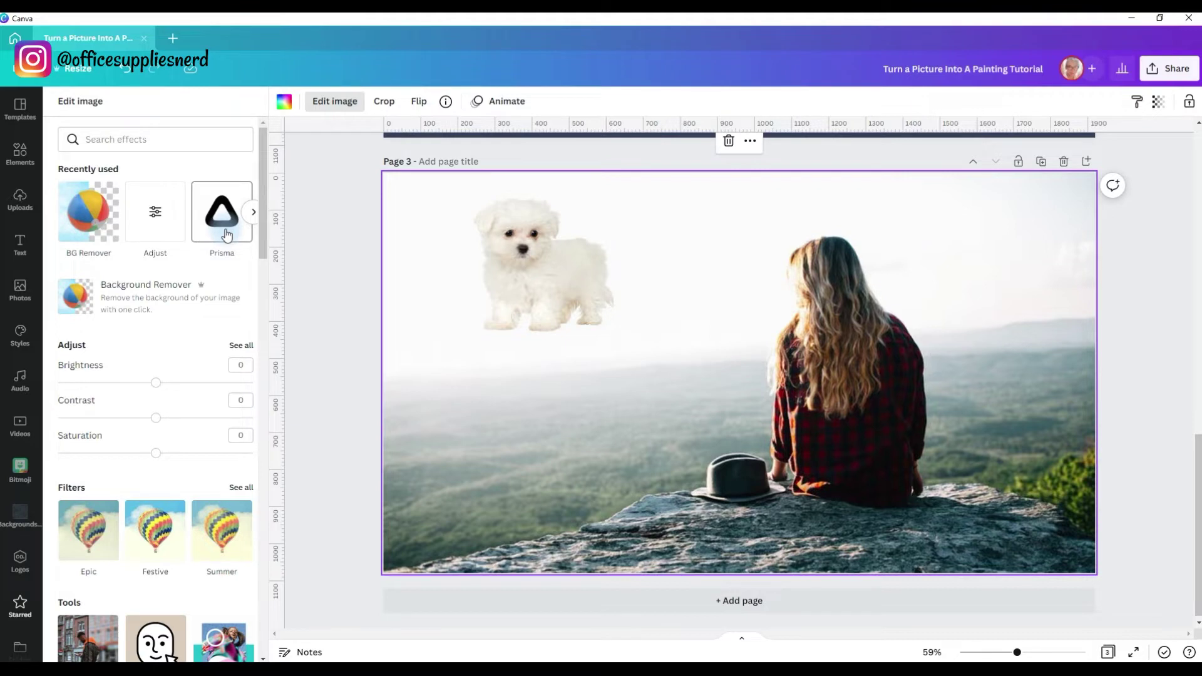
pyautogui.scroll(-1, 20, 545)
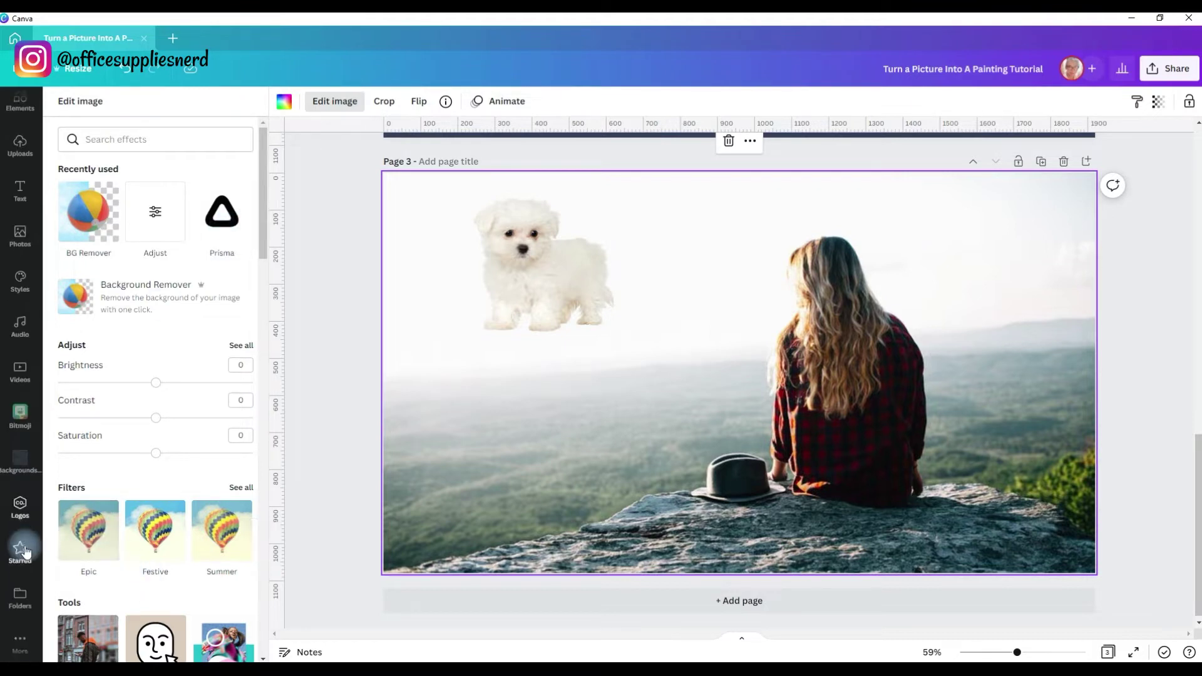
pyautogui.click(15, 646)
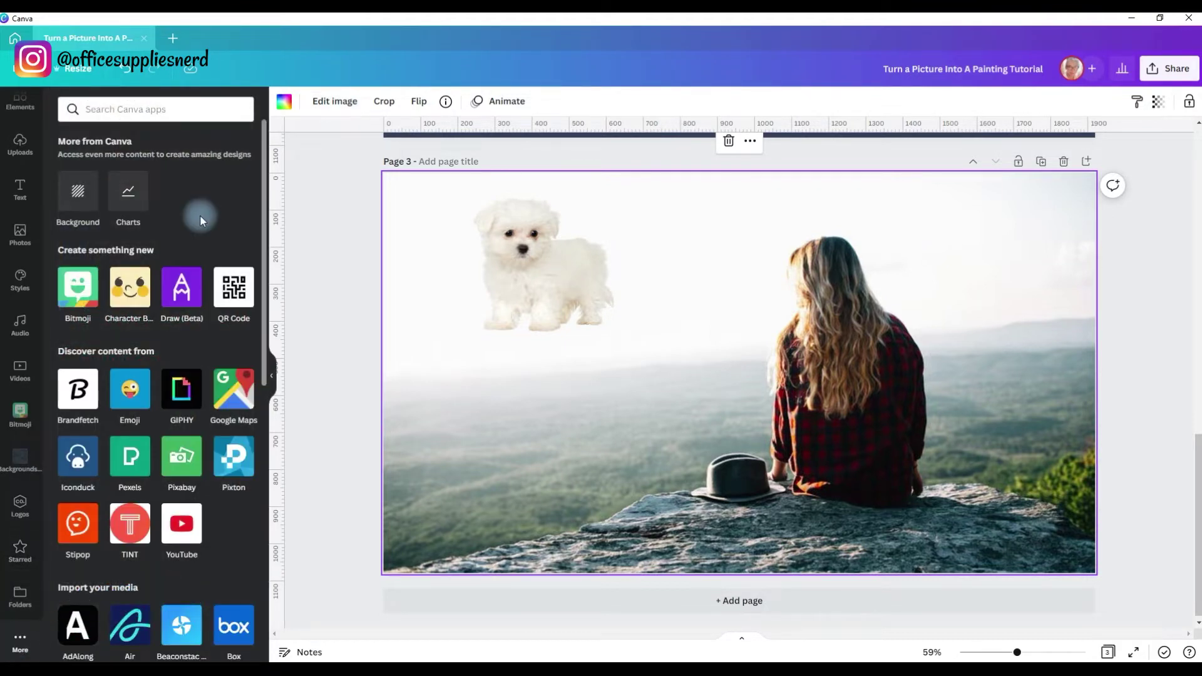
pyautogui.scroll(-2, 202, 256)
pyautogui.scroll(-7, 201, 427)
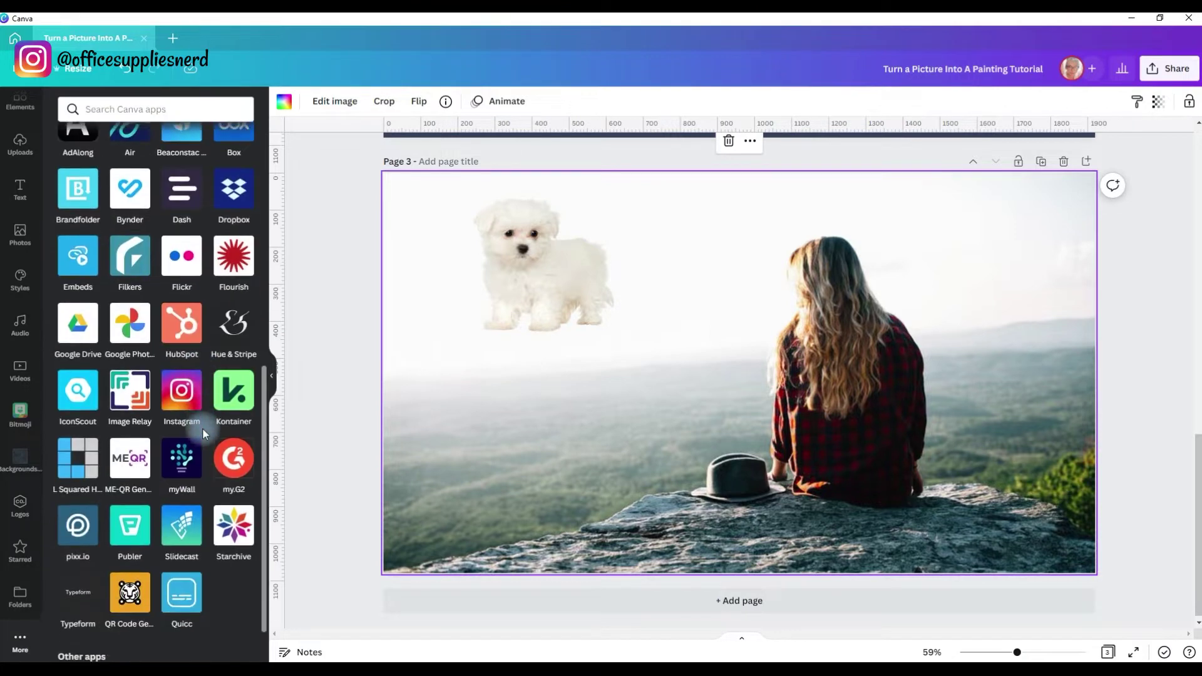
pyautogui.scroll(4, 201, 426)
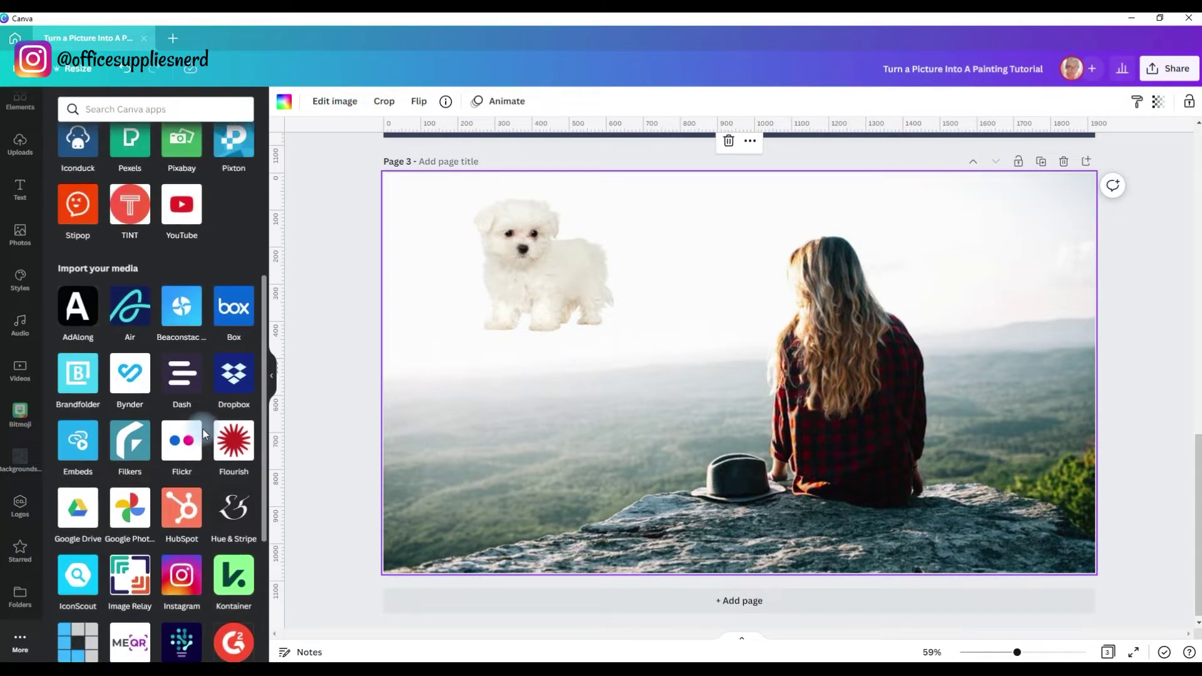
pyautogui.scroll(5, 202, 426)
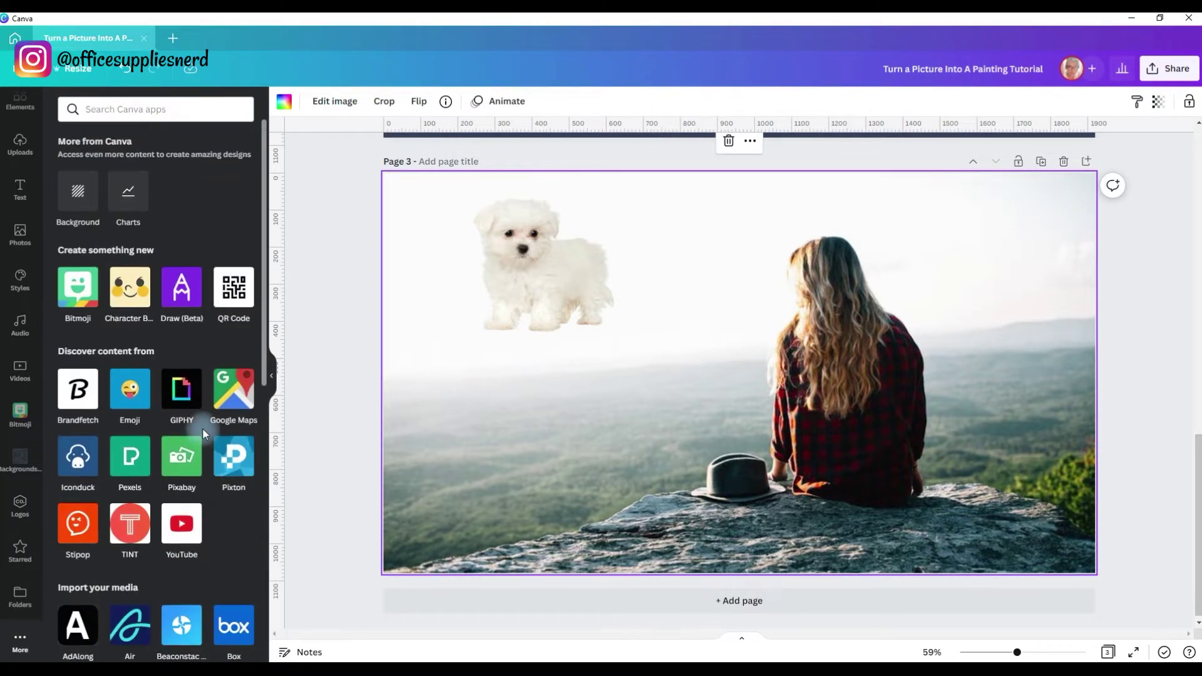
pyautogui.click(140, 112)
pyautogui.write('picture')
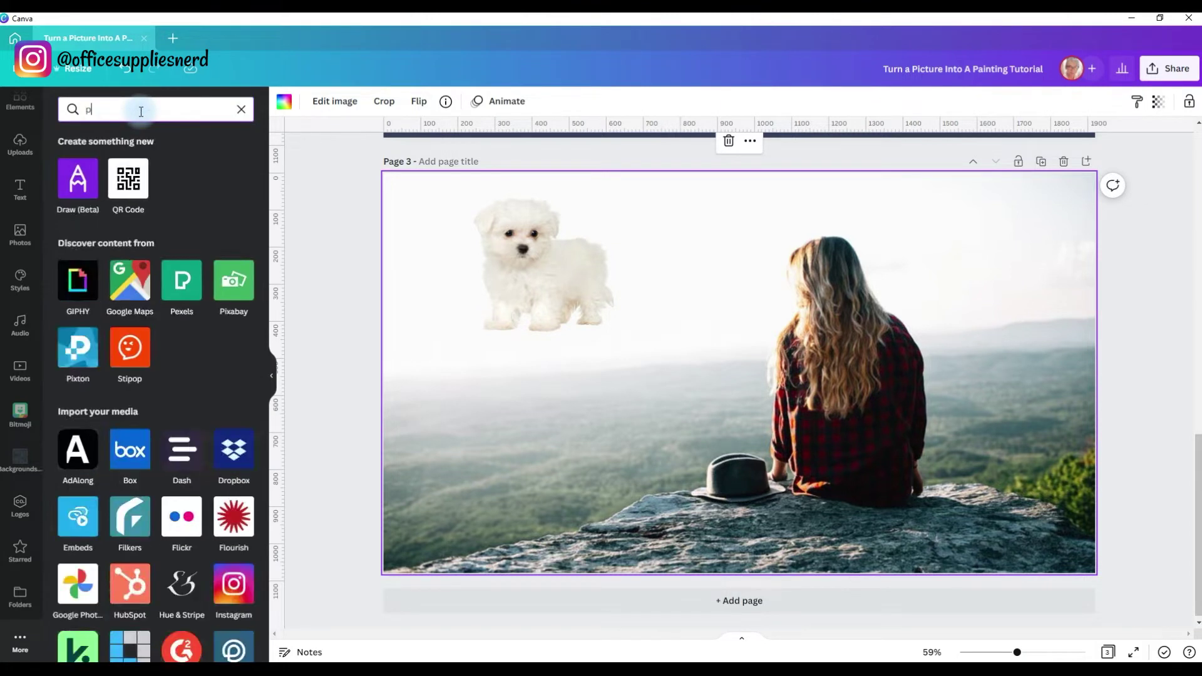
pyautogui.press('BackSpace')
pyautogui.press('BackSpace')
pyautogui.press('BackSpace')
pyautogui.press('BackSpace')
pyautogui.press('BackSpace')
pyautogui.press('BackSpace')
pyautogui.press('BackSpace')
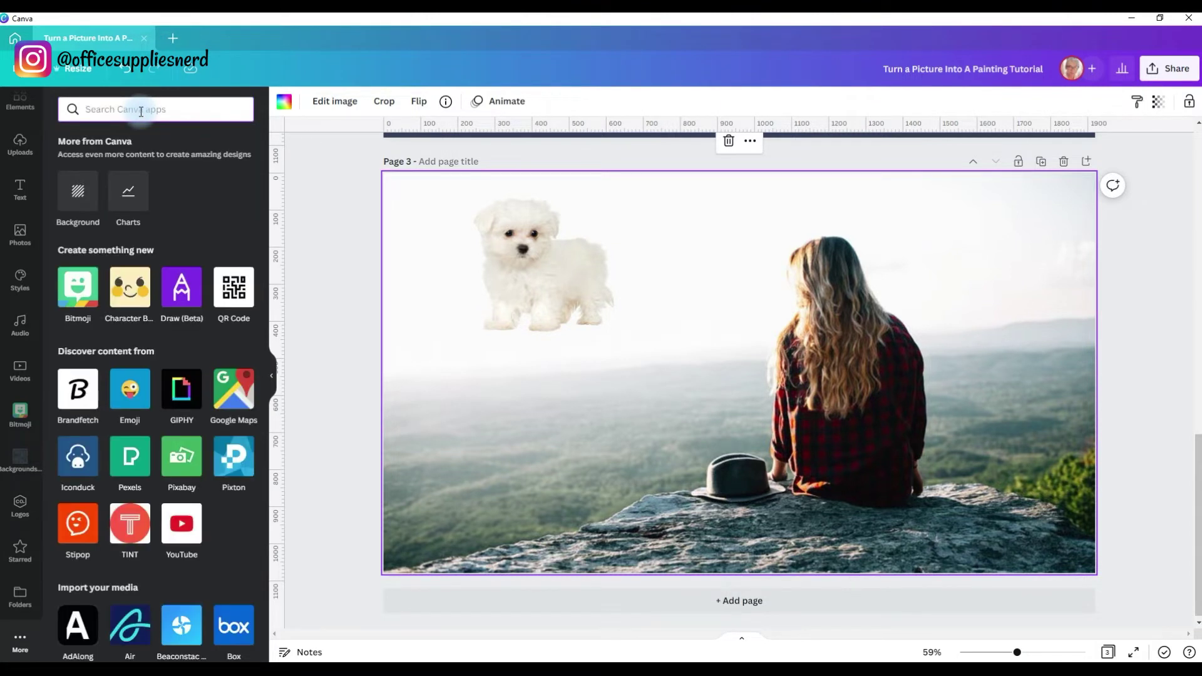
# Step: Open the Prisma effects for the page 3 background photo
pyautogui.click(590, 405)
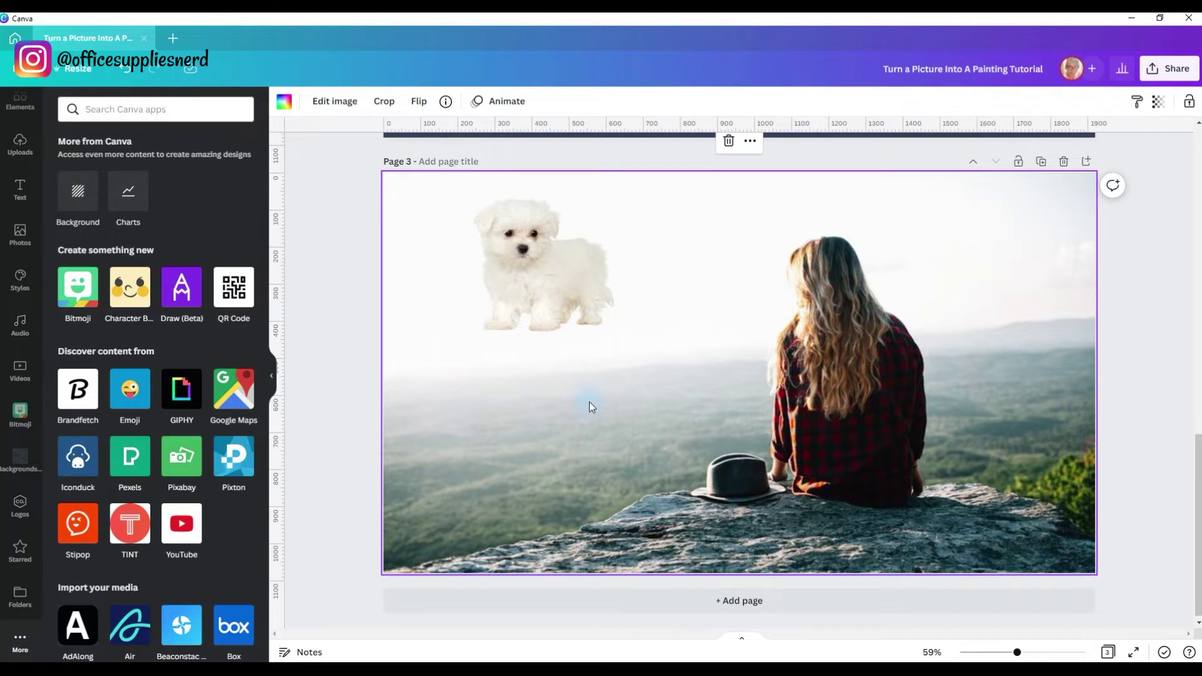
pyautogui.click(341, 106)
pyautogui.click(228, 238)
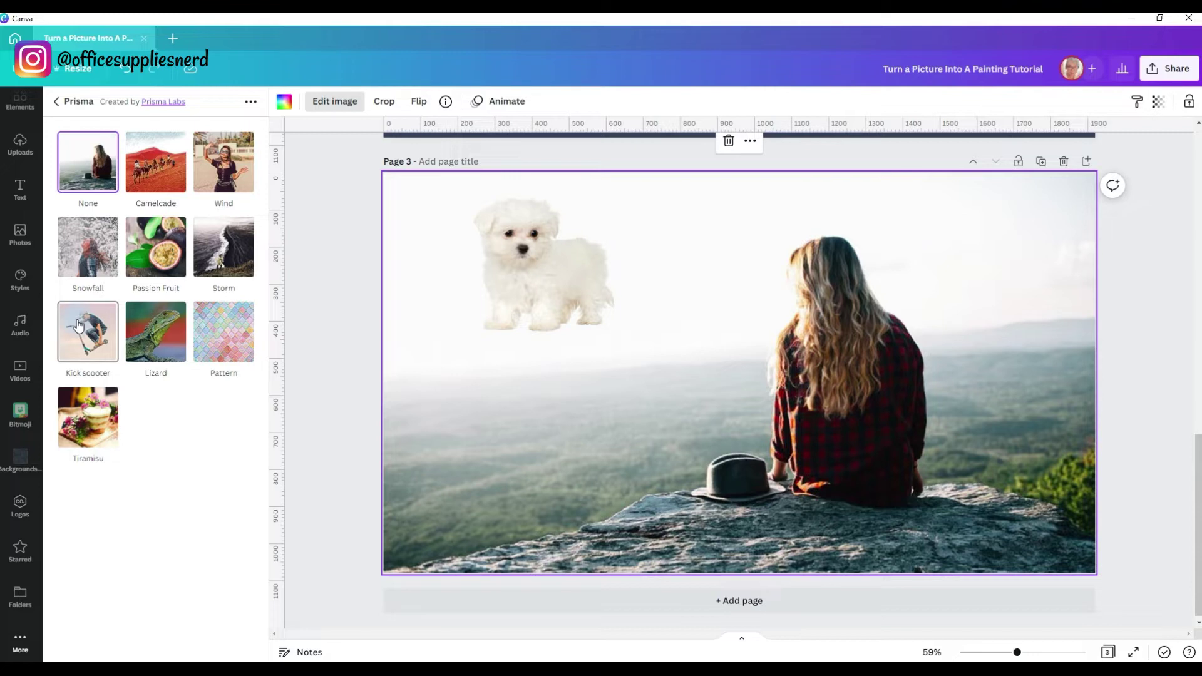
# Step: Try the Prisma styles from Camelcade through Tiramisu on the background photo and reset it to None
pyautogui.click(157, 164)
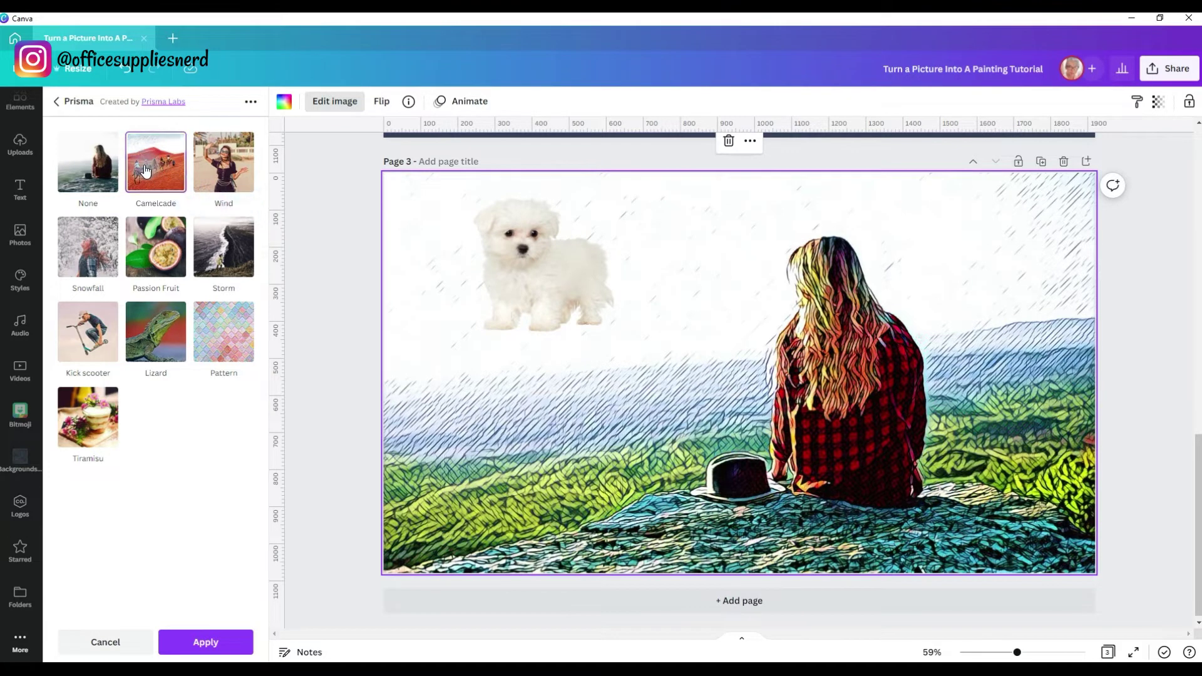
pyautogui.click(231, 651)
pyautogui.click(219, 159)
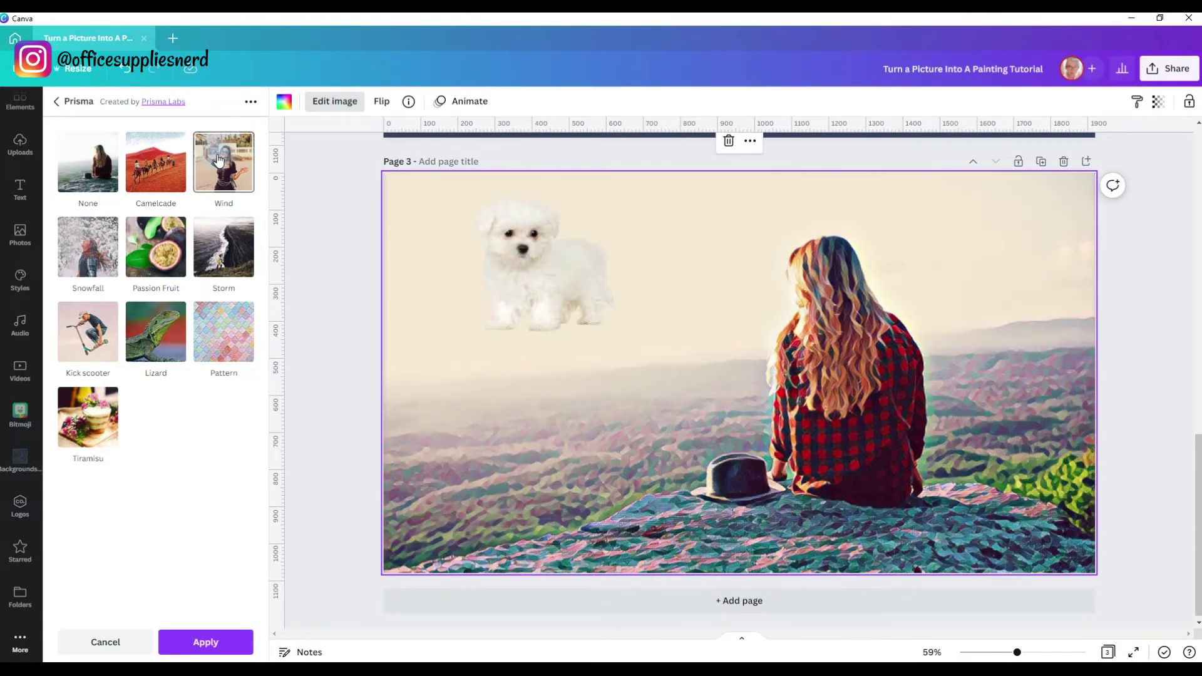
pyautogui.click(70, 260)
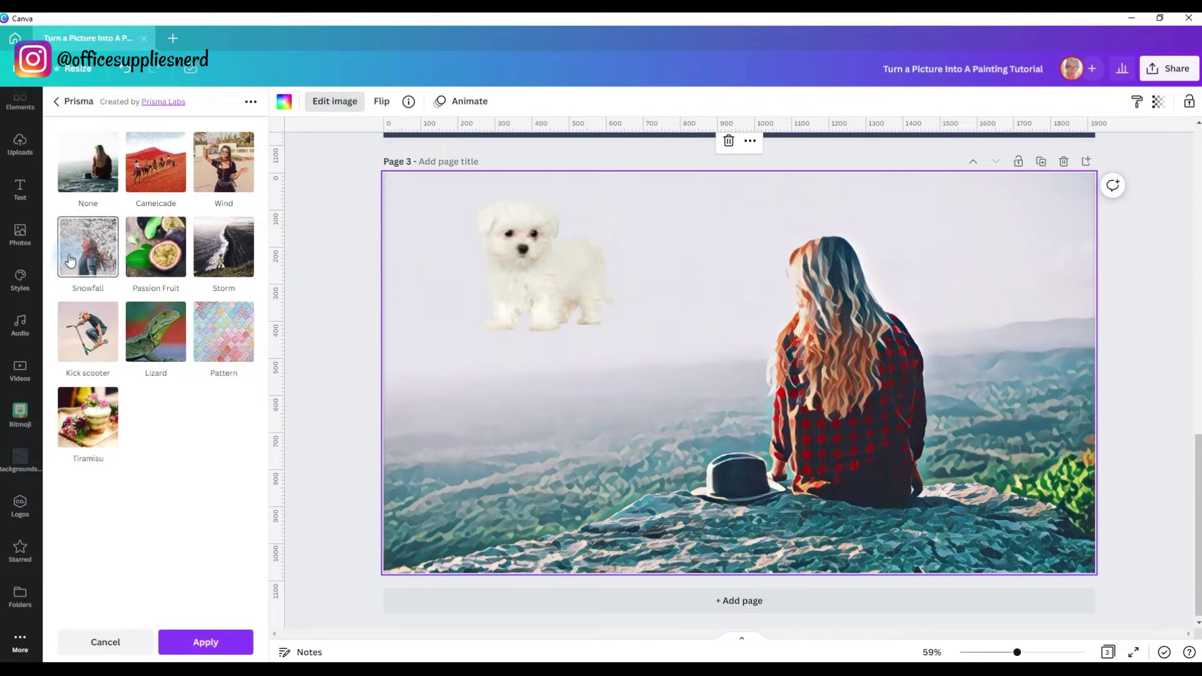
pyautogui.click(145, 251)
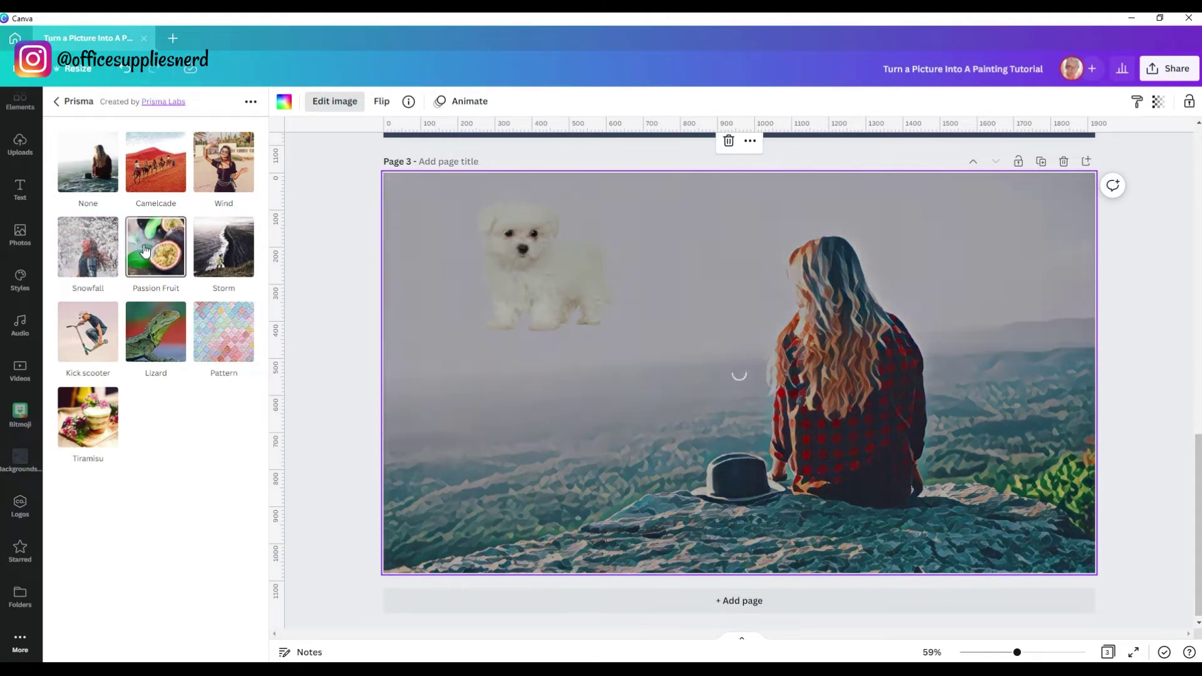
pyautogui.click(226, 252)
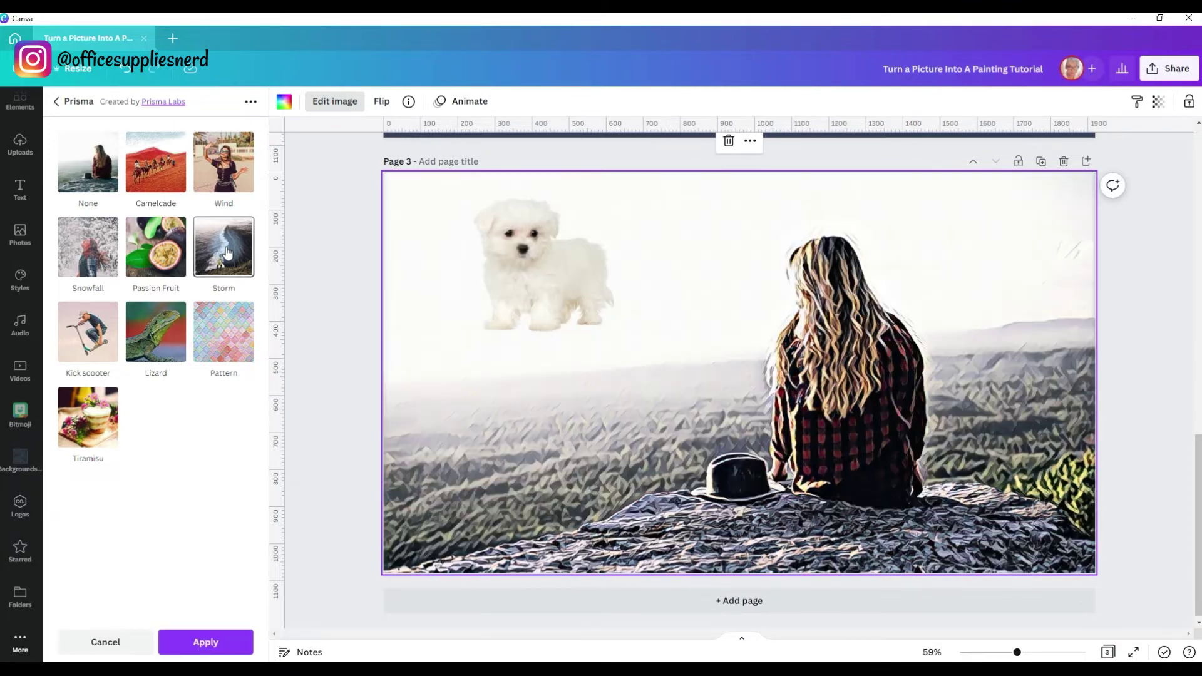
pyautogui.click(81, 338)
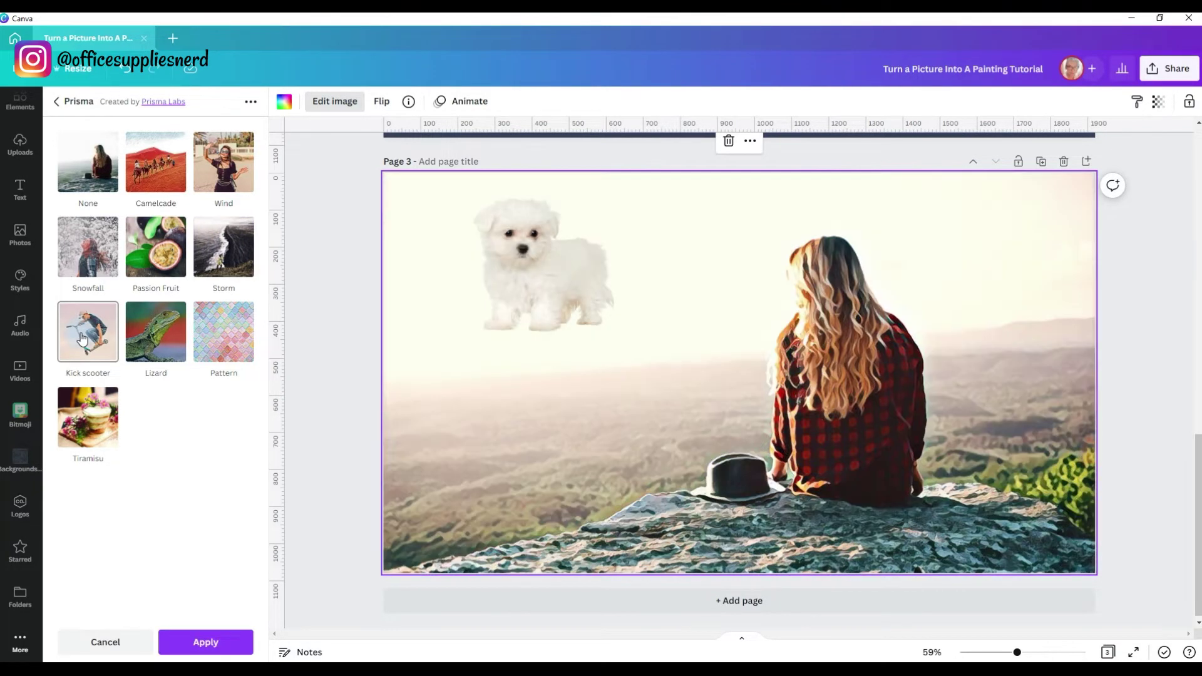
pyautogui.click(163, 335)
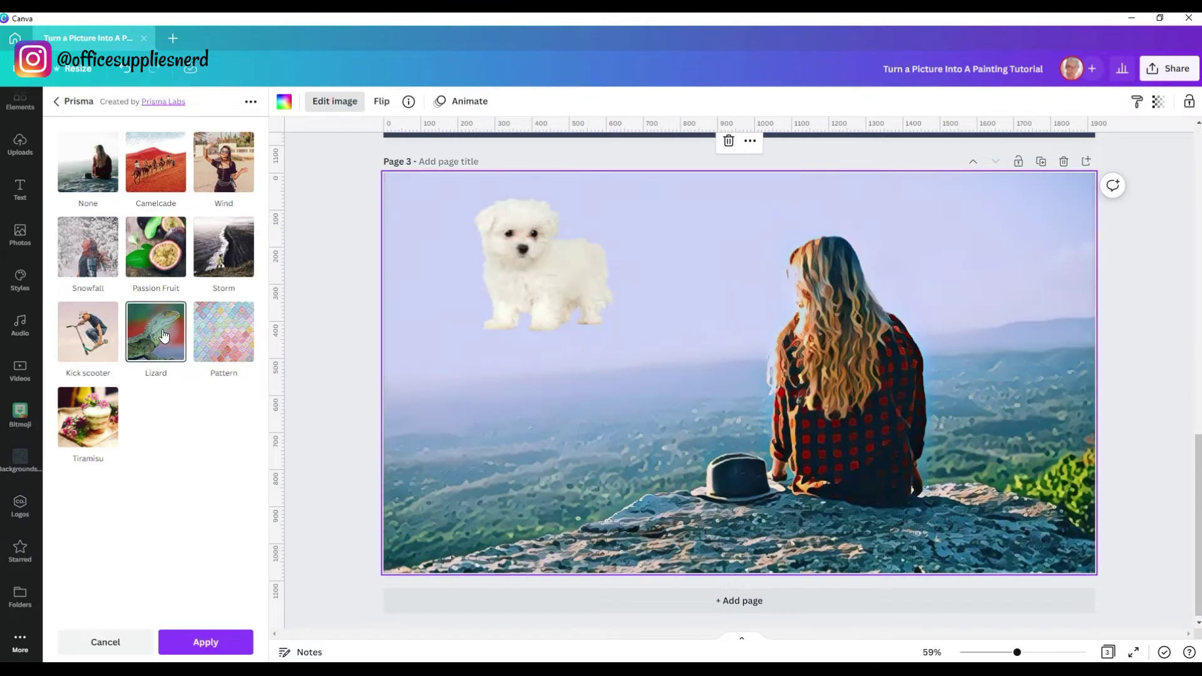
pyautogui.click(219, 326)
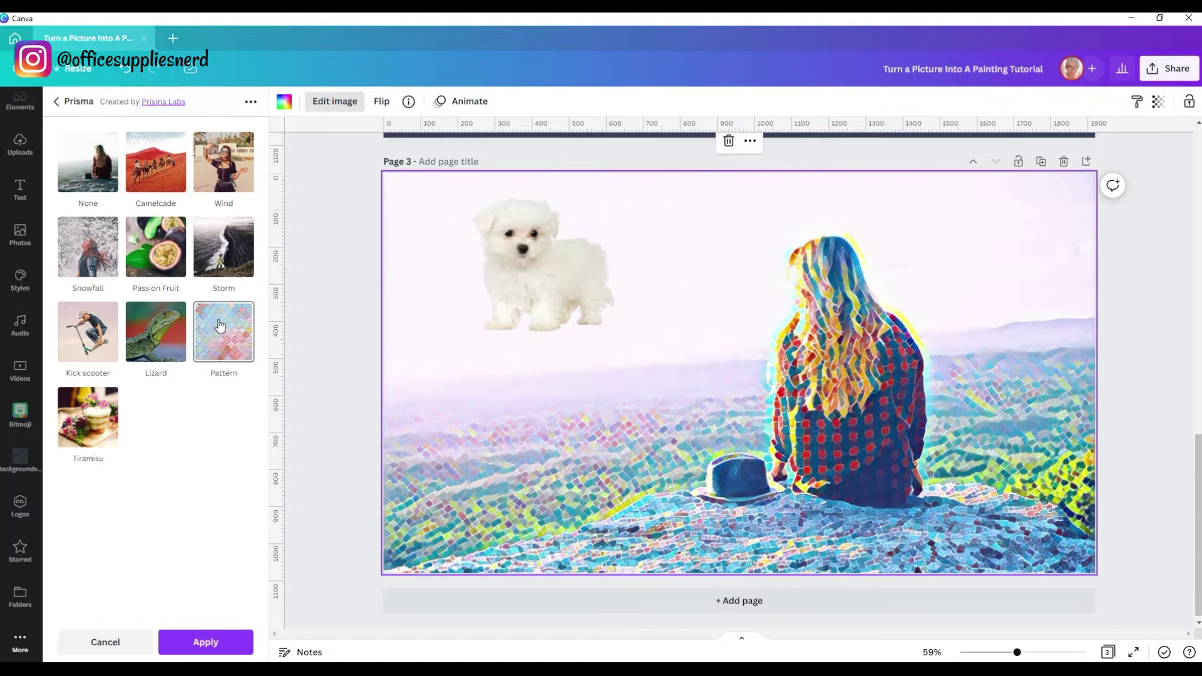
pyautogui.click(86, 423)
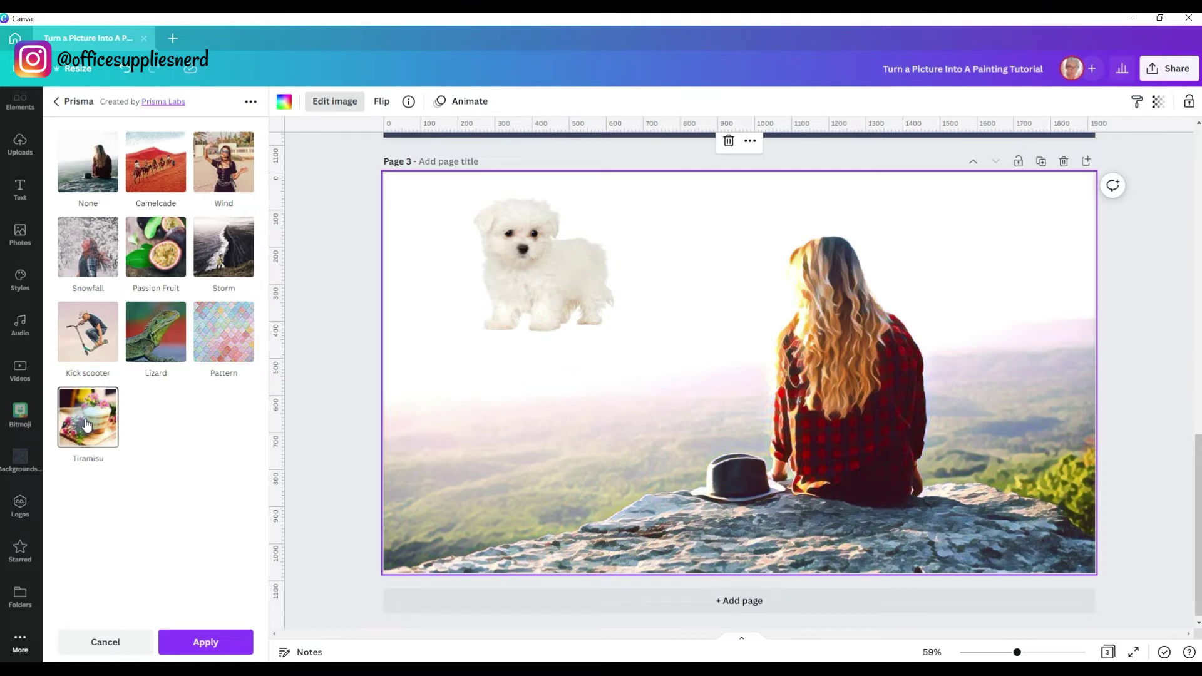
pyautogui.click(86, 425)
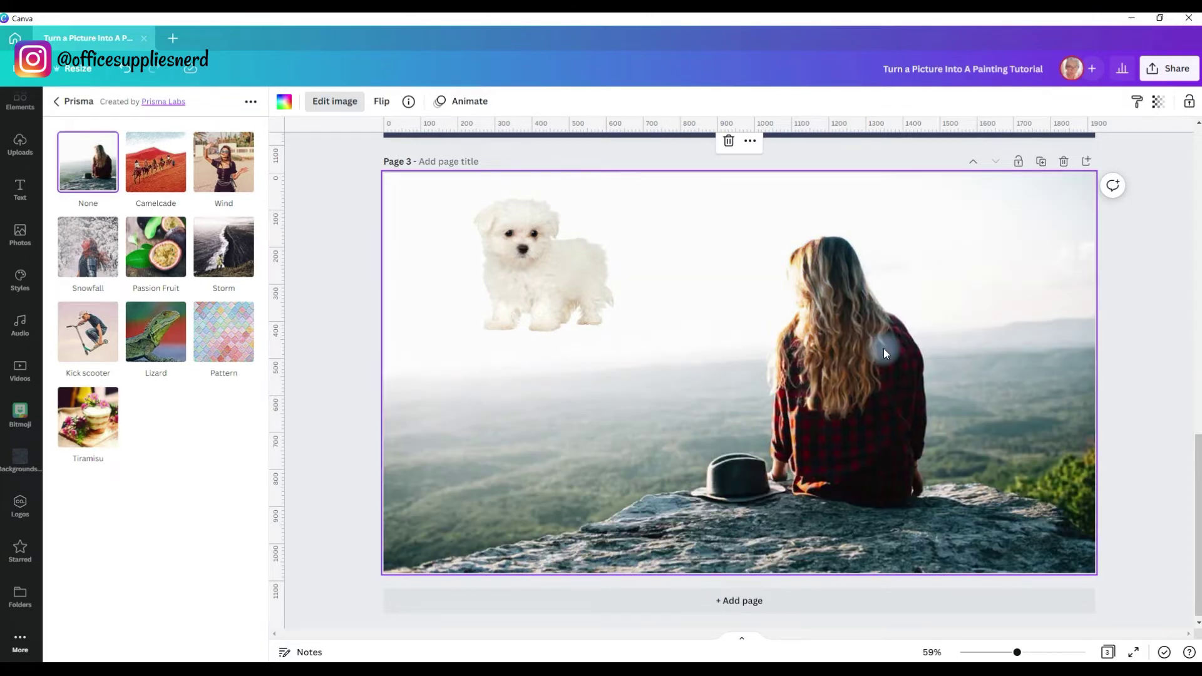
pyautogui.scroll(5, 884, 348)
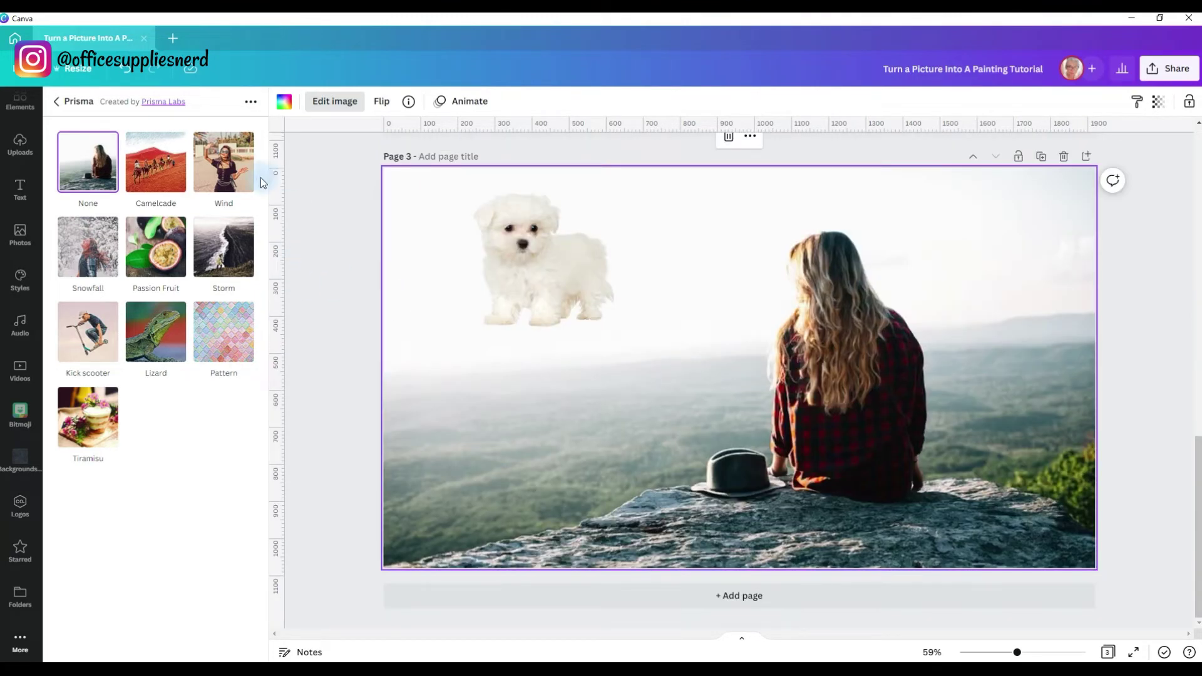
# Step: Apply the Prisma Wind style to the page 3 background photo and layer the Kick scooter style over it
pyautogui.click(225, 166)
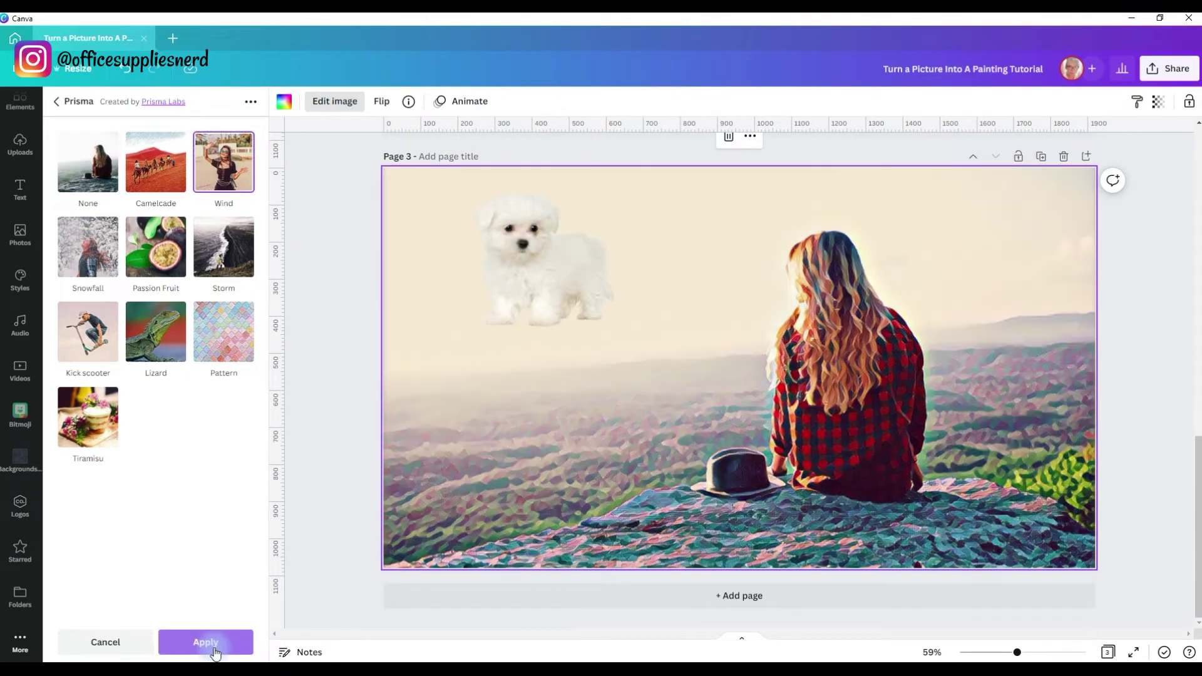
pyautogui.click(214, 651)
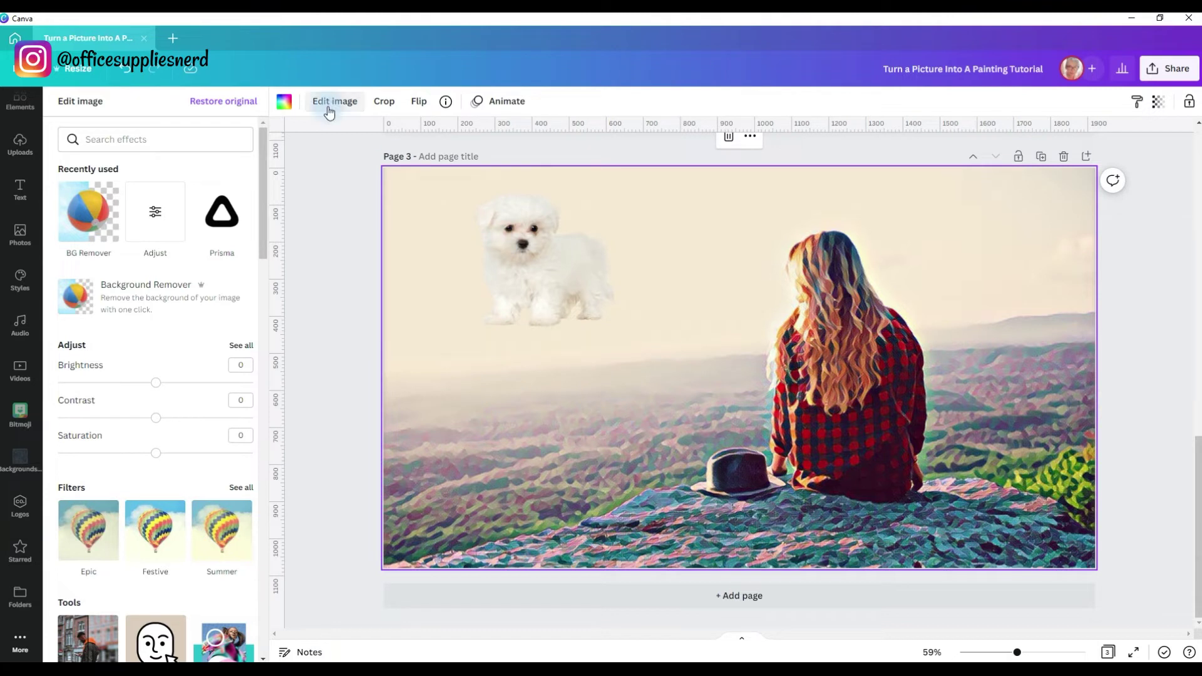
pyautogui.click(213, 230)
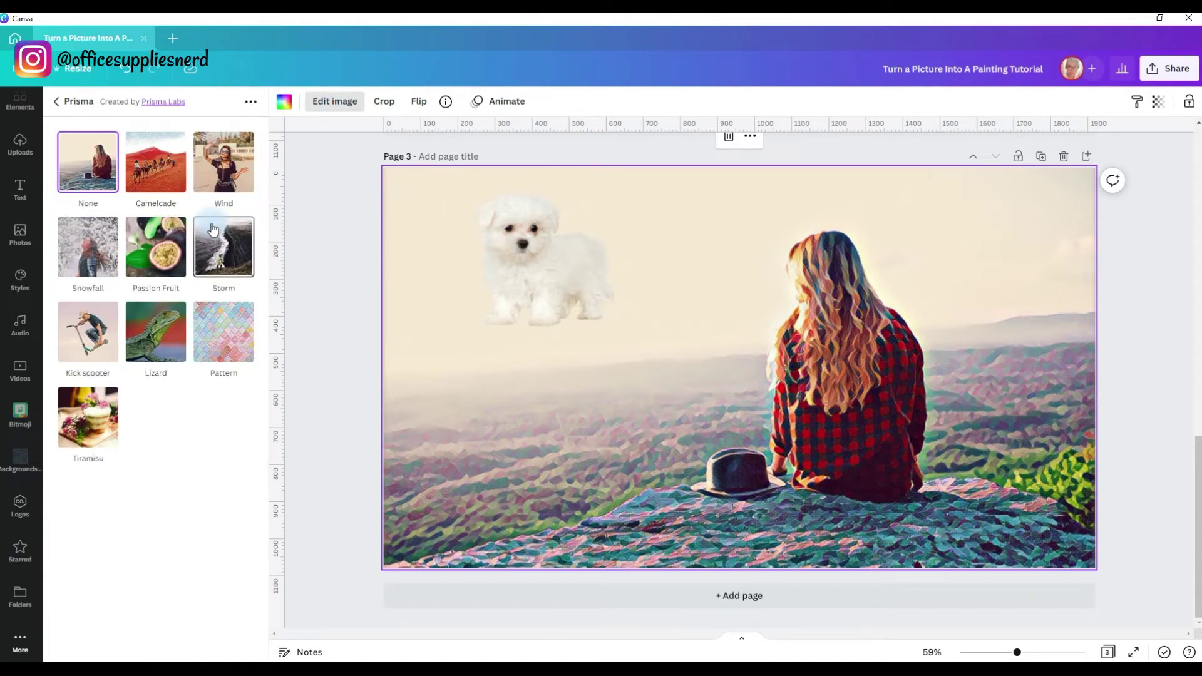
pyautogui.click(90, 332)
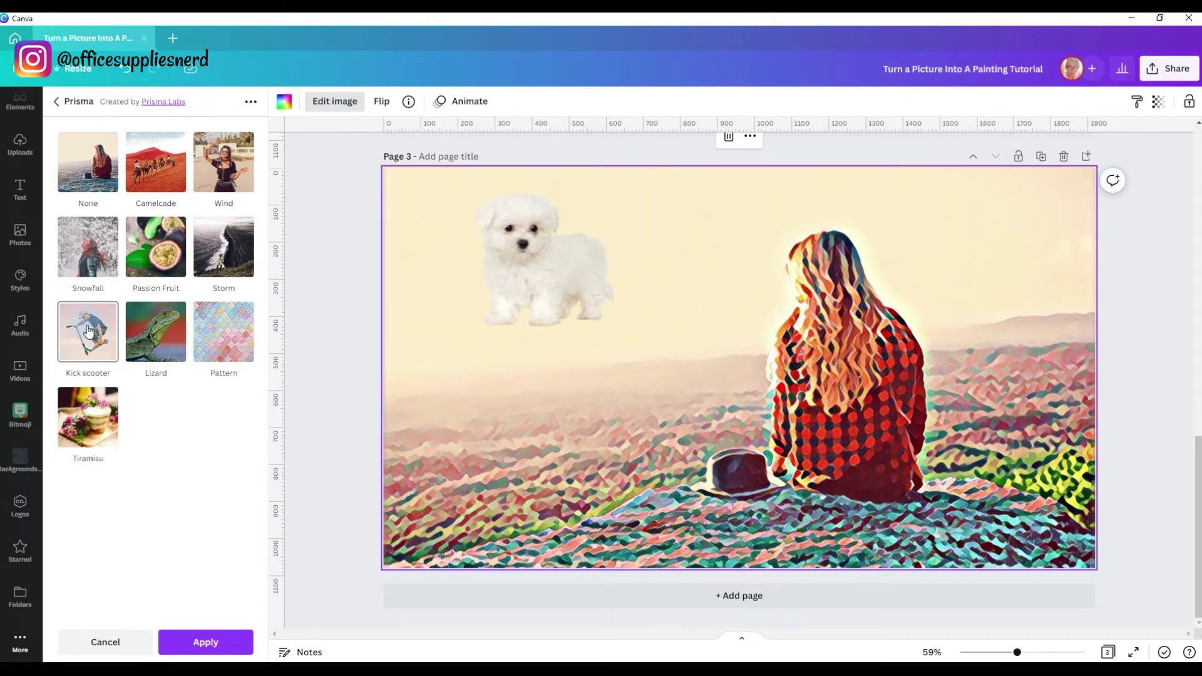
pyautogui.click(205, 642)
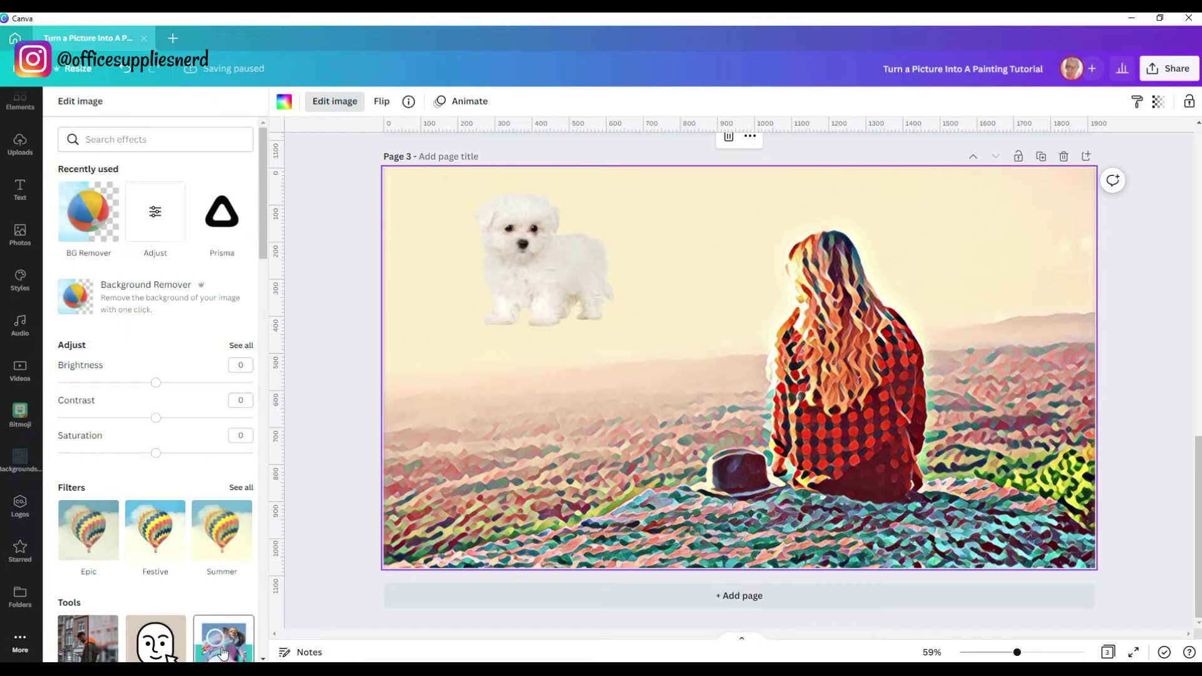
pyautogui.click(223, 653)
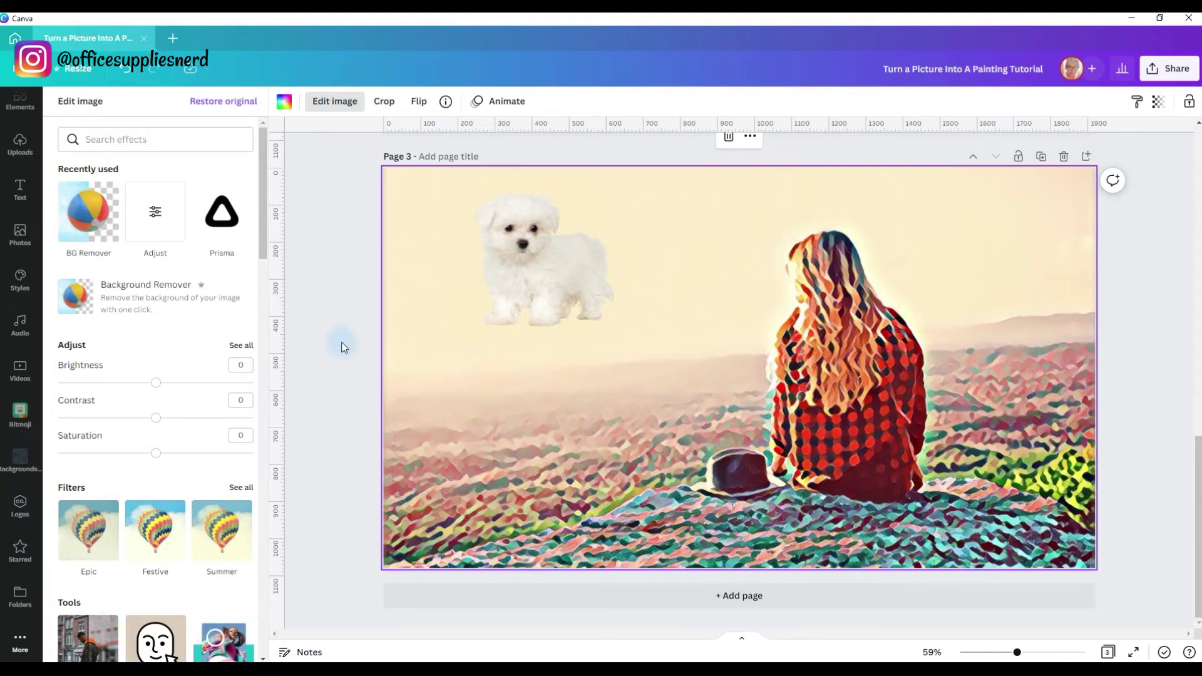
# Step: Lower the background photo's warmth slightly in the full set of image adjustments
pyautogui.click(237, 343)
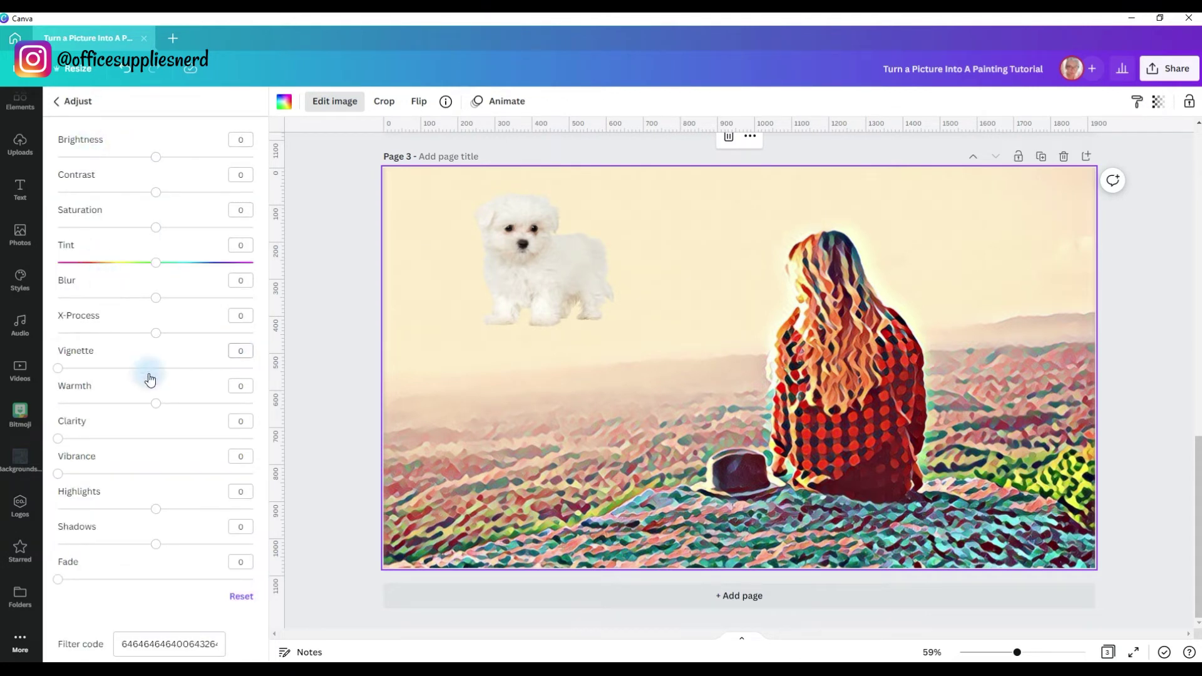
pyautogui.moveTo(155, 403); pyautogui.dragTo(136, 403)
pyautogui.moveTo(135, 402); pyautogui.dragTo(144, 403)
# Step: Try applying the Prisma Tiramisu style to the cut-out puppy
pyautogui.click(606, 280)
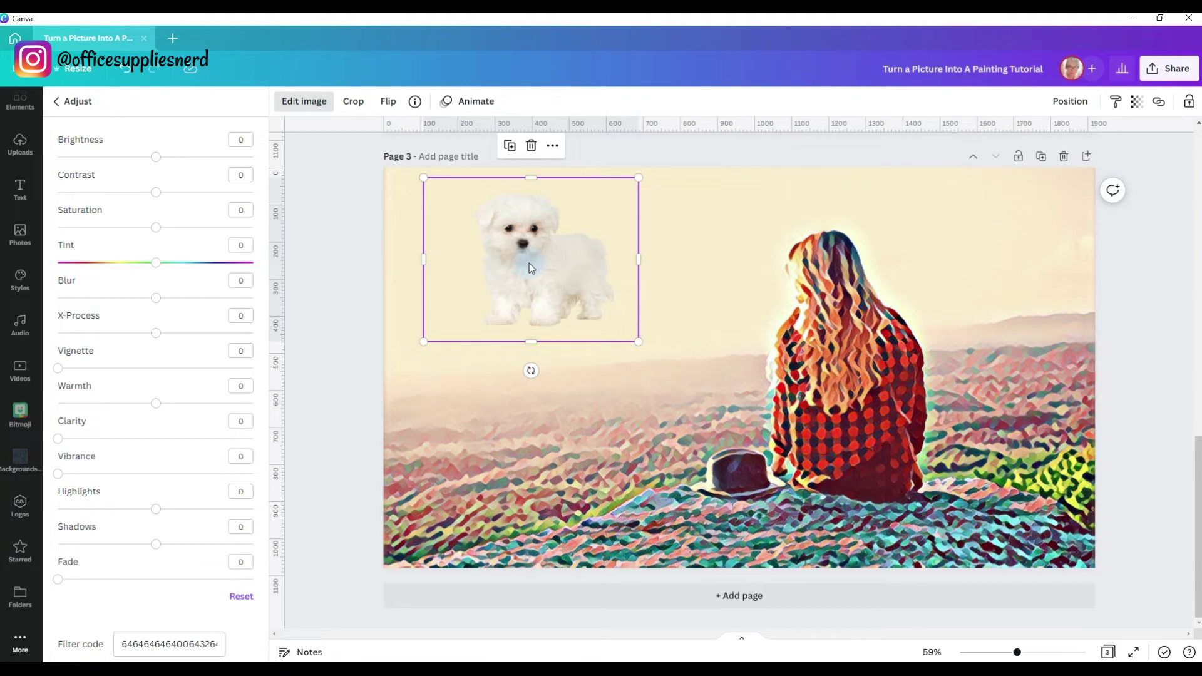
pyautogui.click(318, 101)
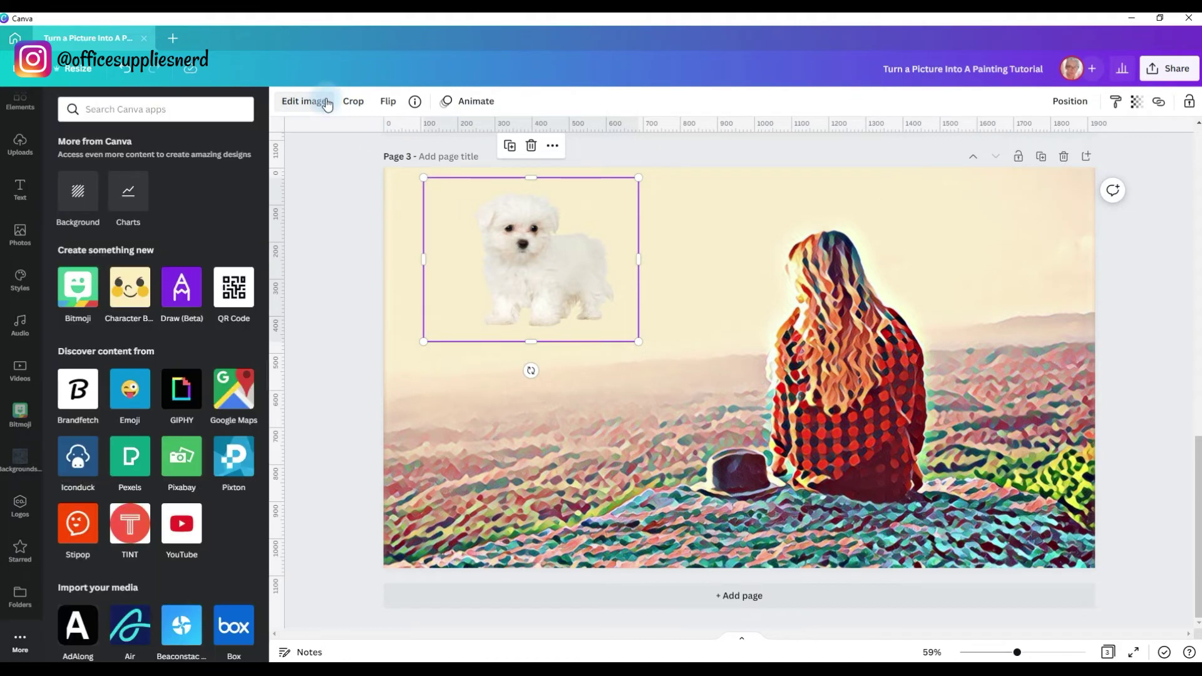
pyautogui.click(318, 101)
pyautogui.click(155, 213)
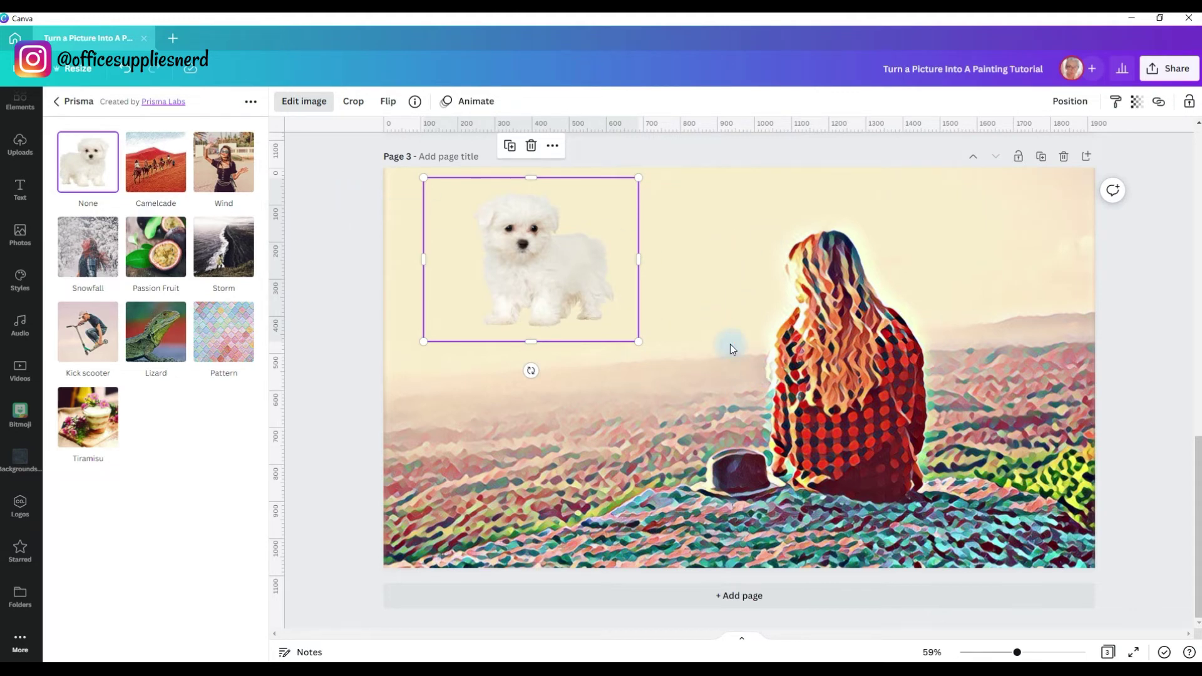
pyautogui.click(75, 420)
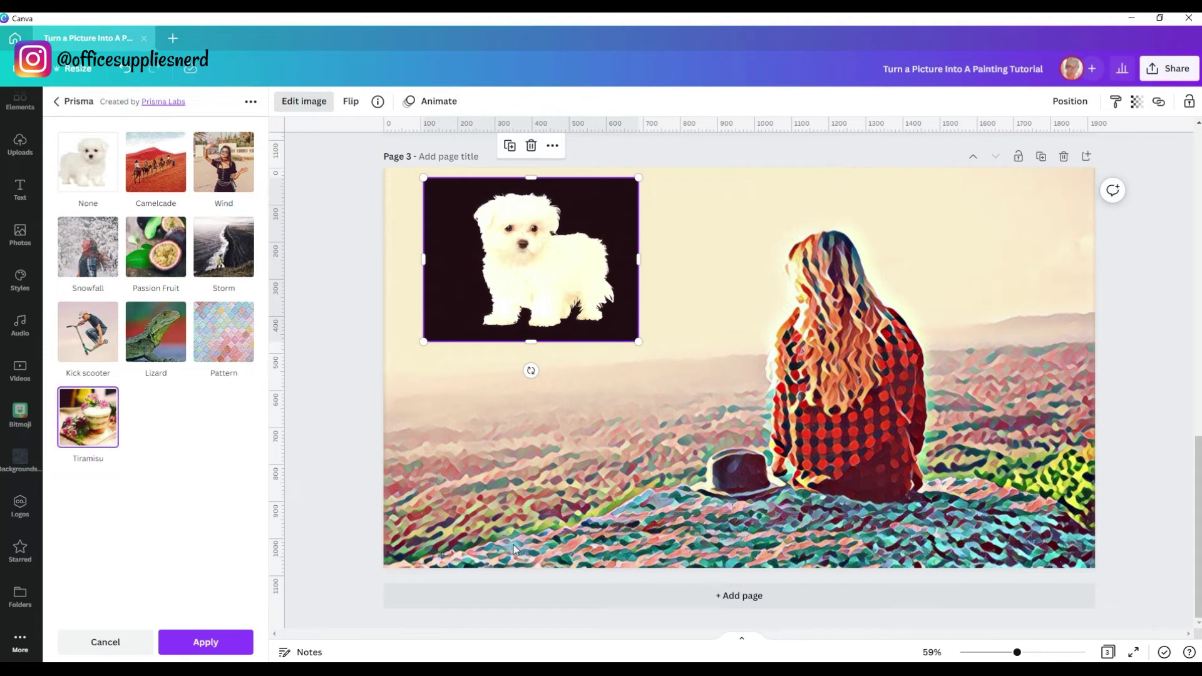
pyautogui.click(205, 641)
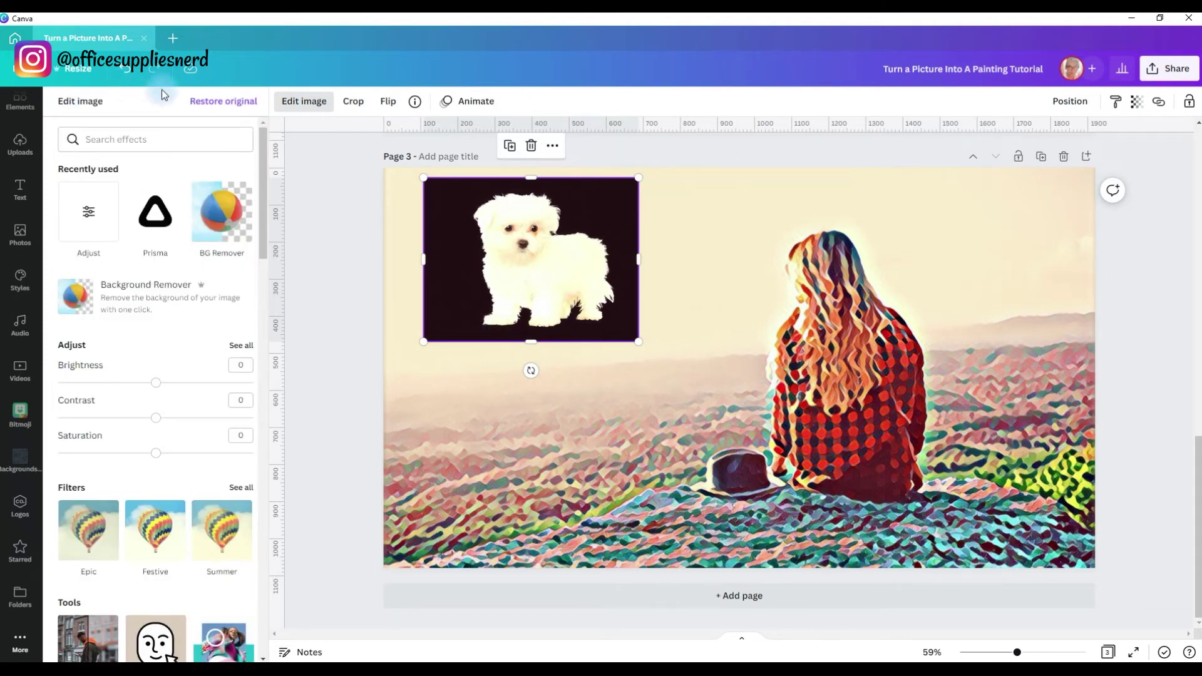
# Step: Restore the puppy's original image and remove its background again
pyautogui.click(213, 102)
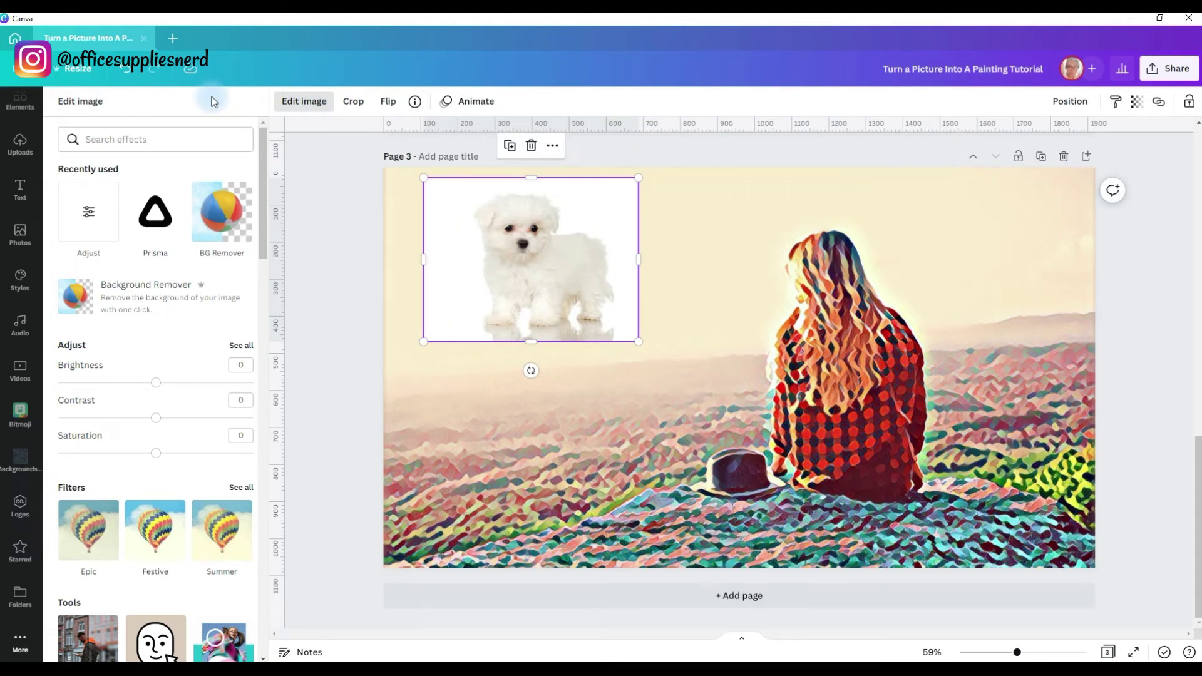
pyautogui.click(475, 212)
pyautogui.click(205, 233)
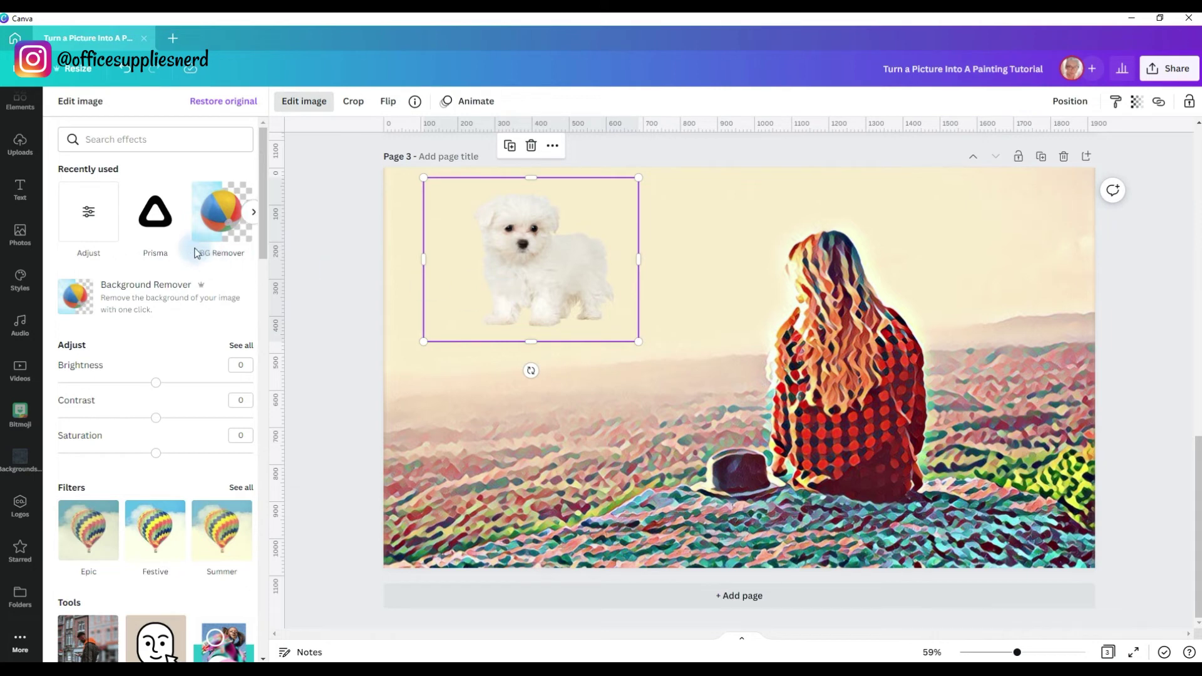
# Step: Apply the Prisma Wind style to the puppy and layer the Kick scooter style over it
pyautogui.click(151, 210)
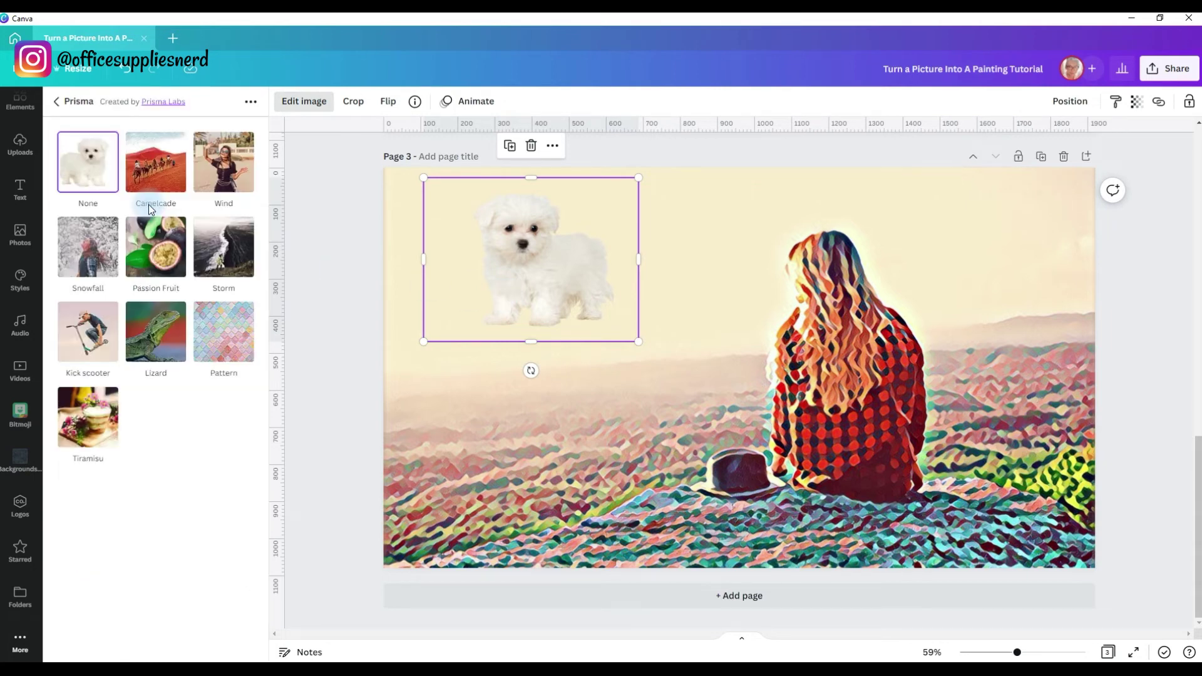
pyautogui.click(219, 163)
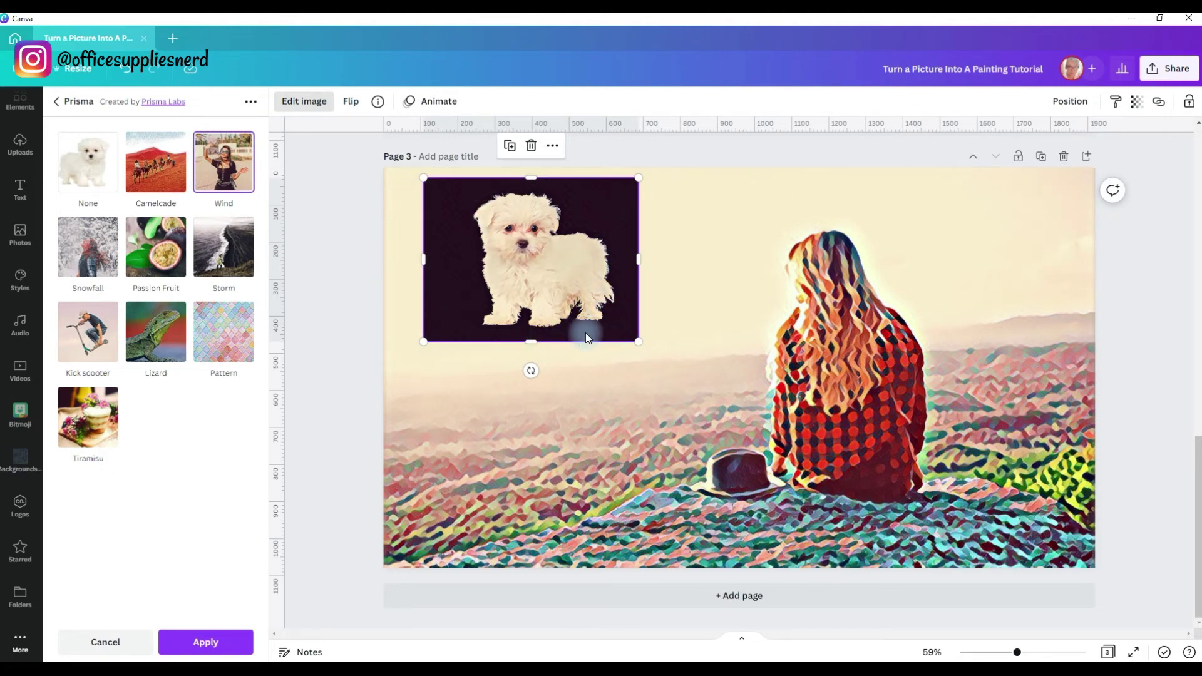
pyautogui.click(205, 641)
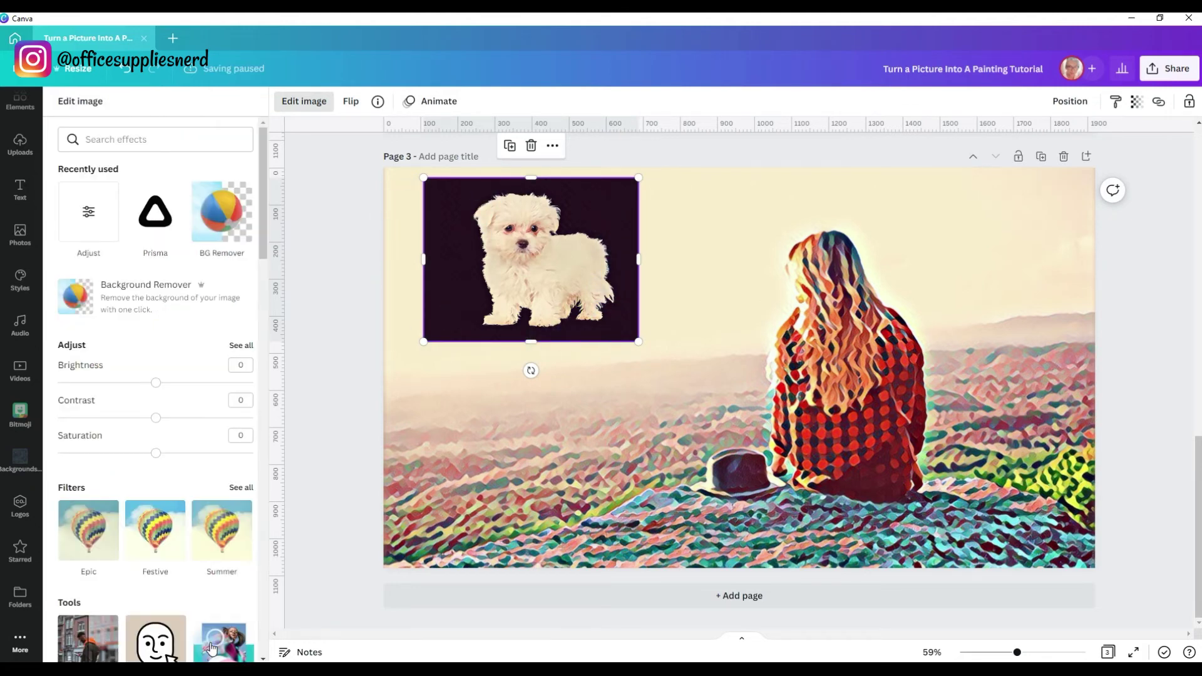
pyautogui.click(154, 217)
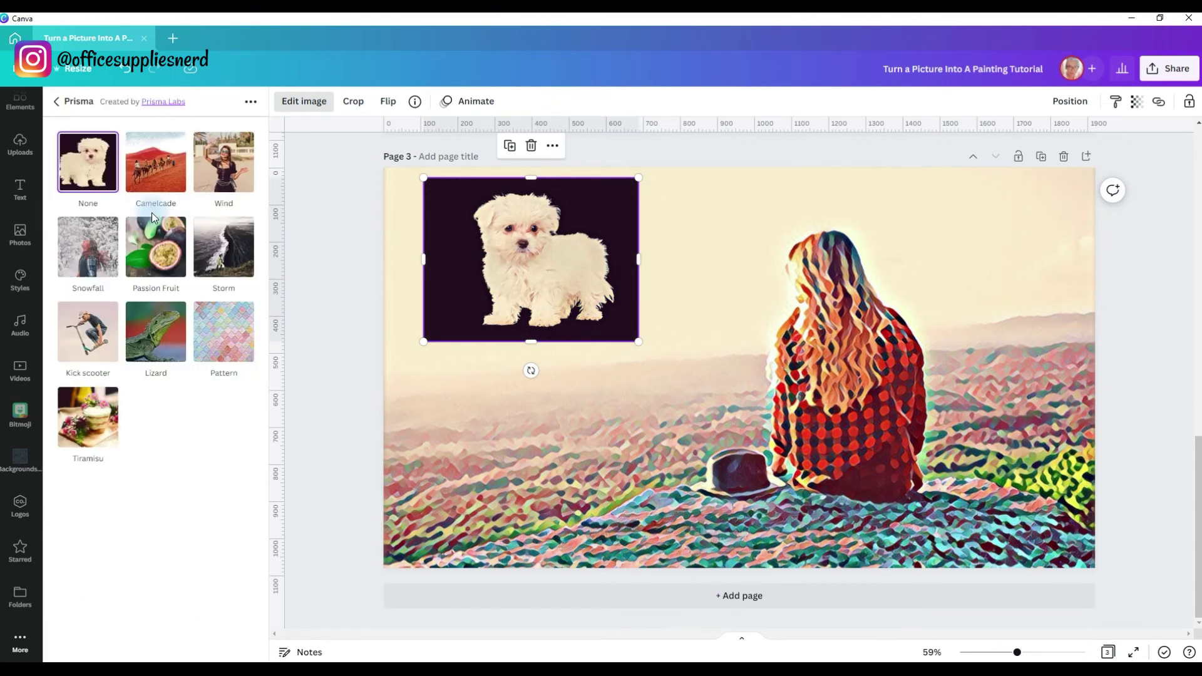
pyautogui.click(77, 330)
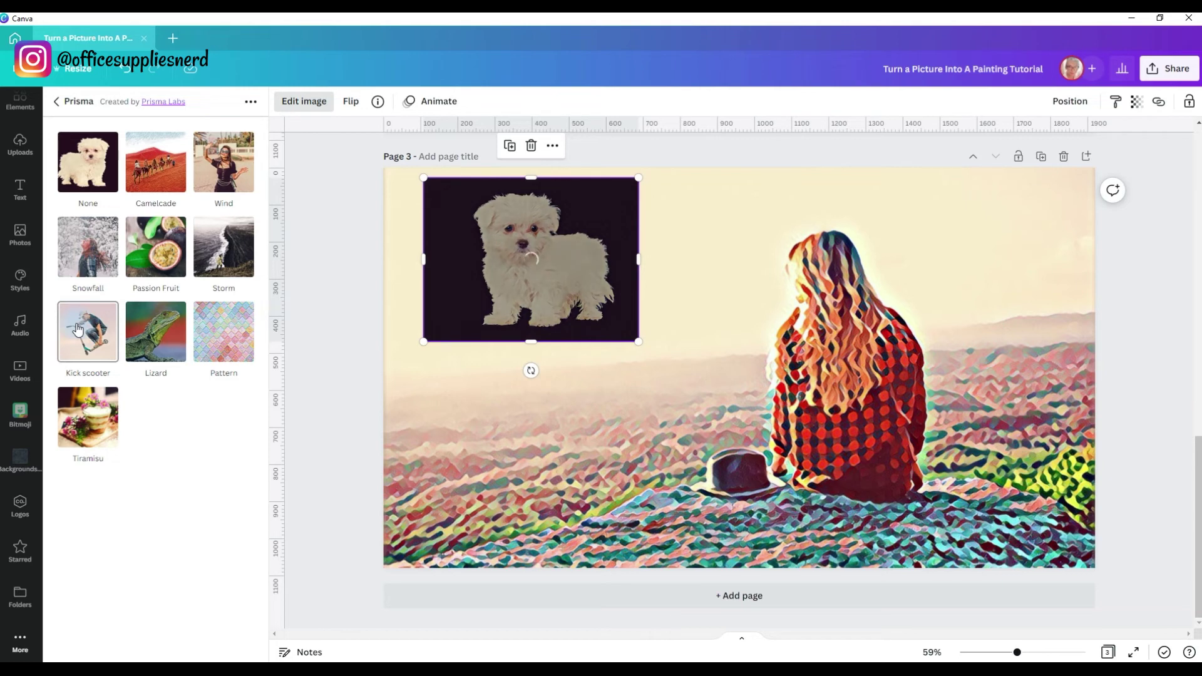
pyautogui.click(207, 642)
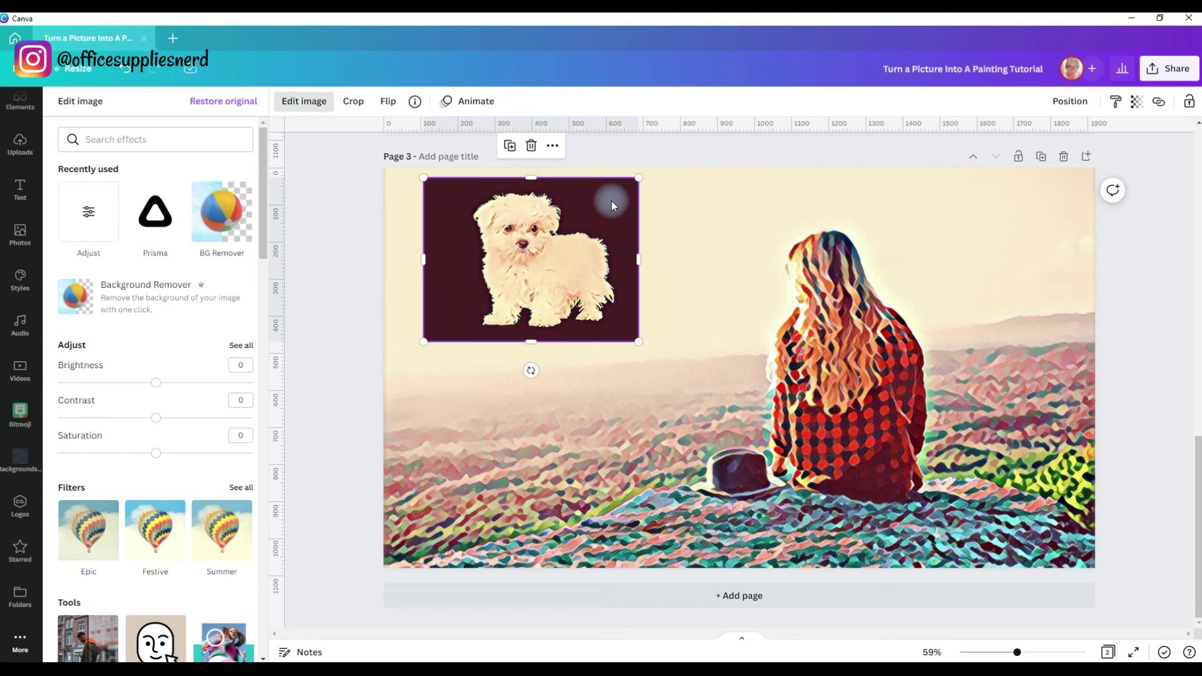
# Step: Remove the dark background from the stylized puppy image
pyautogui.click(207, 245)
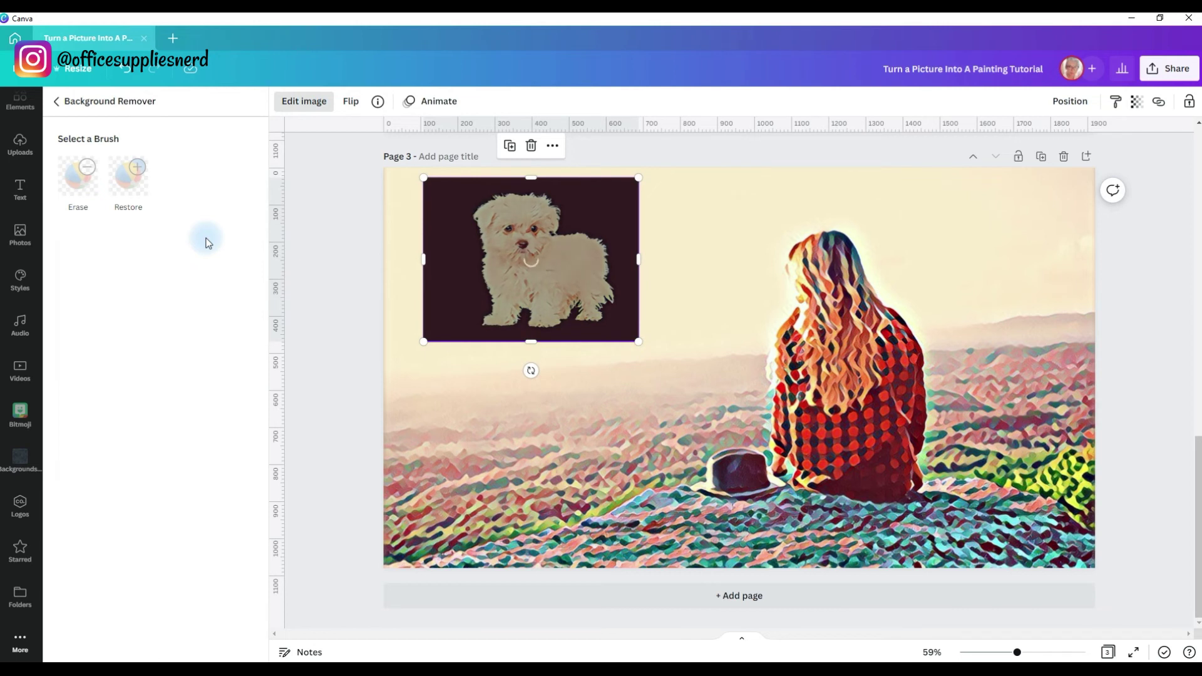
pyautogui.click(226, 640)
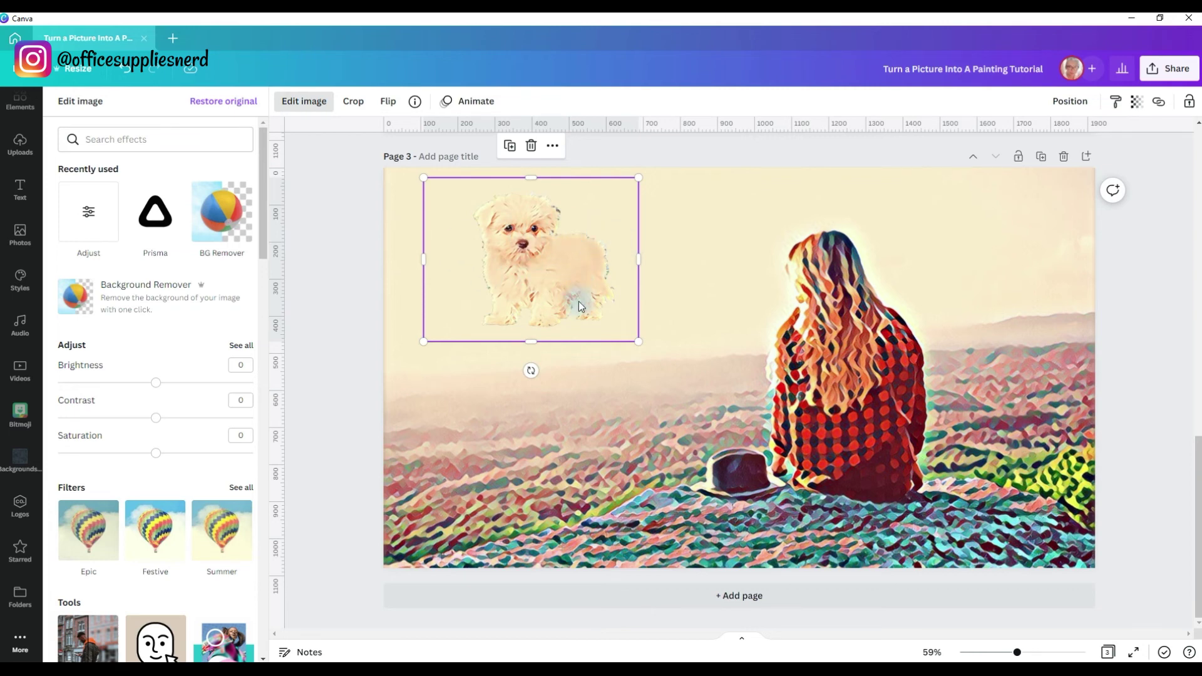
pyautogui.rightClick(829, 355)
pyautogui.click(1136, 372)
# Step: Set the puppy's transparency to 36 and shrink it to about 470 px wide, keeping it in the sky
pyautogui.click(1134, 102)
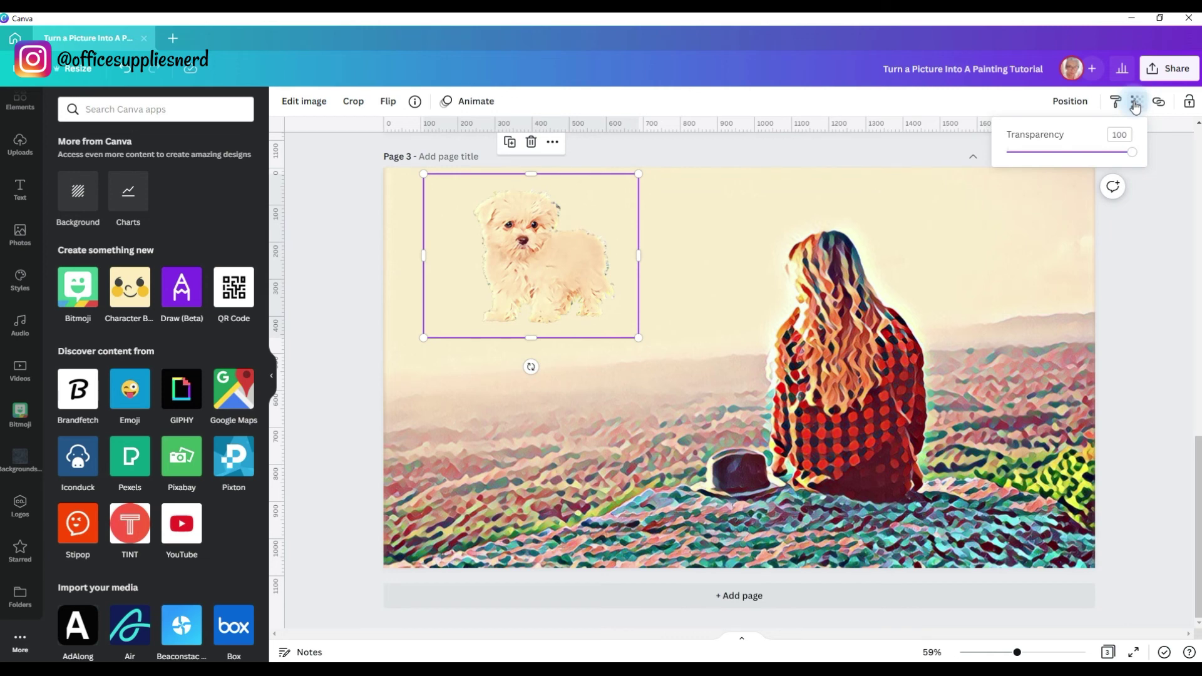
pyautogui.moveTo(1132, 152); pyautogui.dragTo(1053, 158)
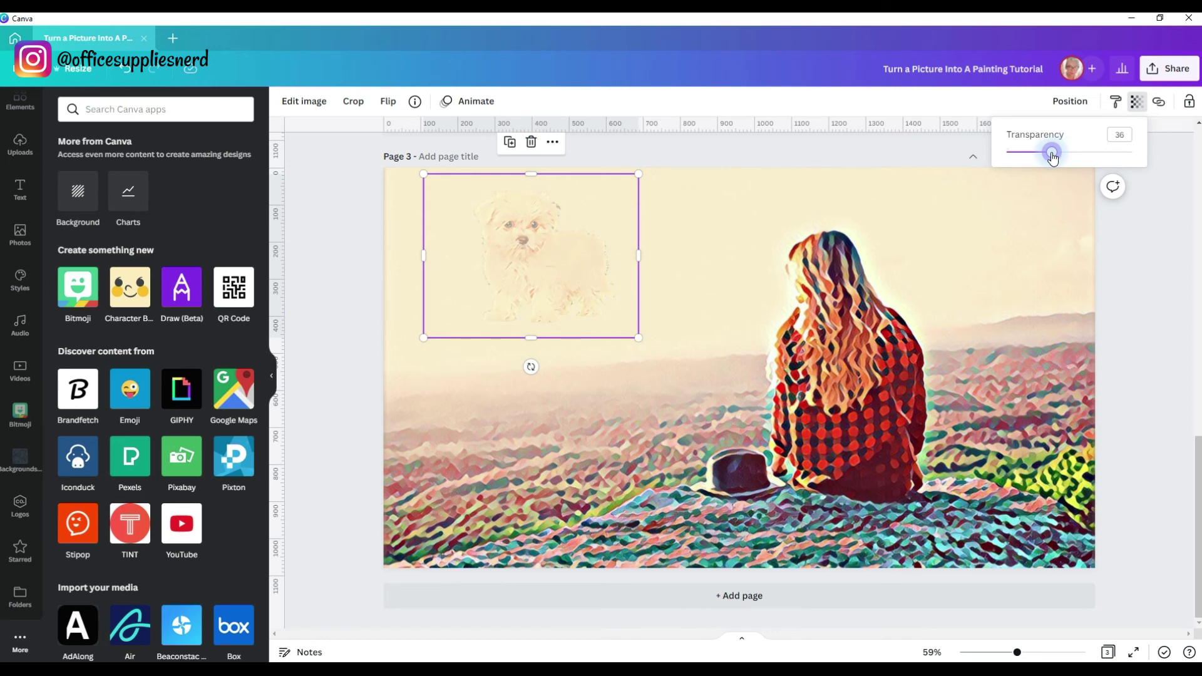
pyautogui.moveTo(424, 339); pyautogui.dragTo(472, 320)
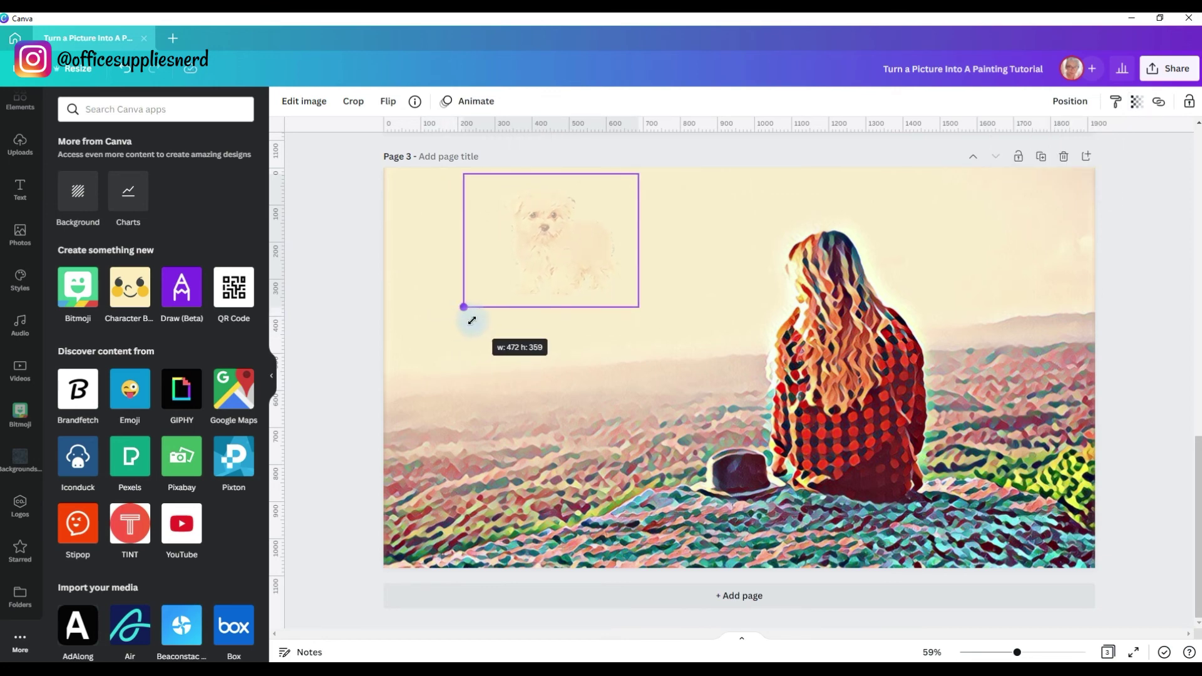
pyautogui.click(358, 326)
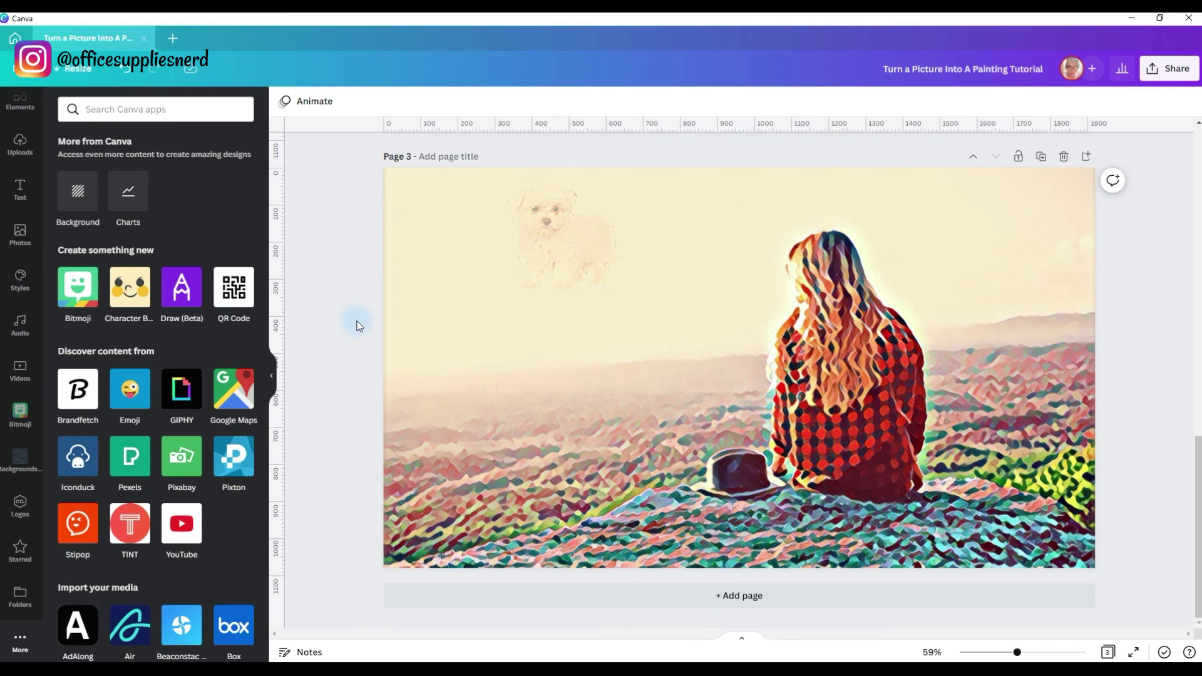